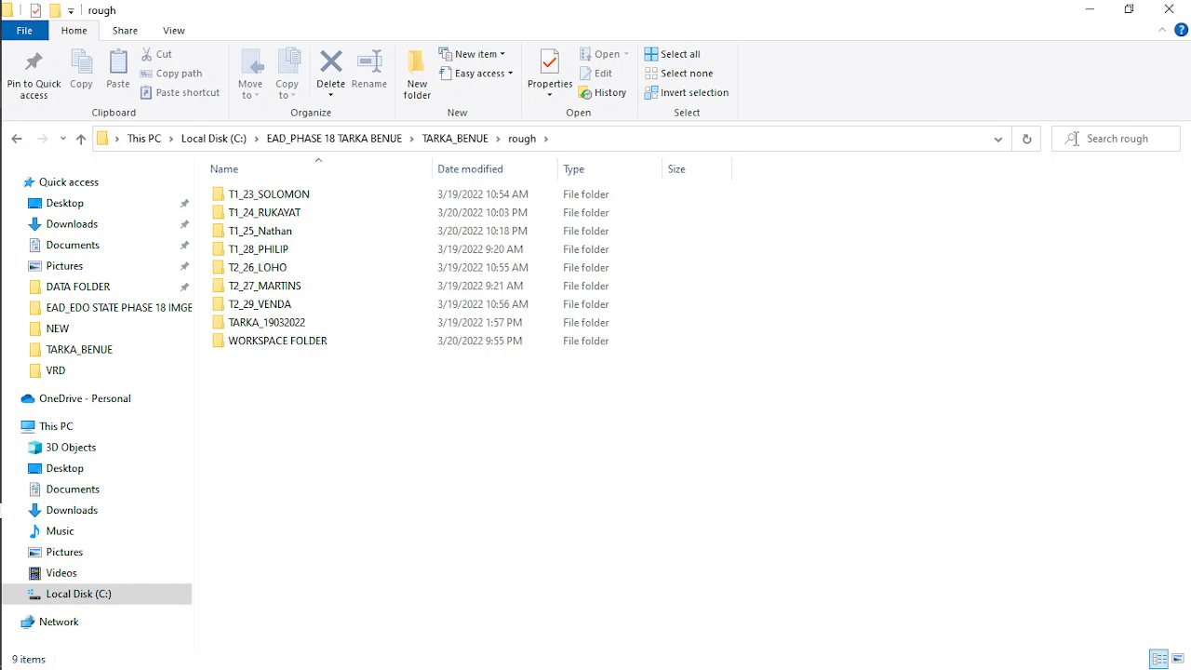
click(1076, 140)
text(bld)
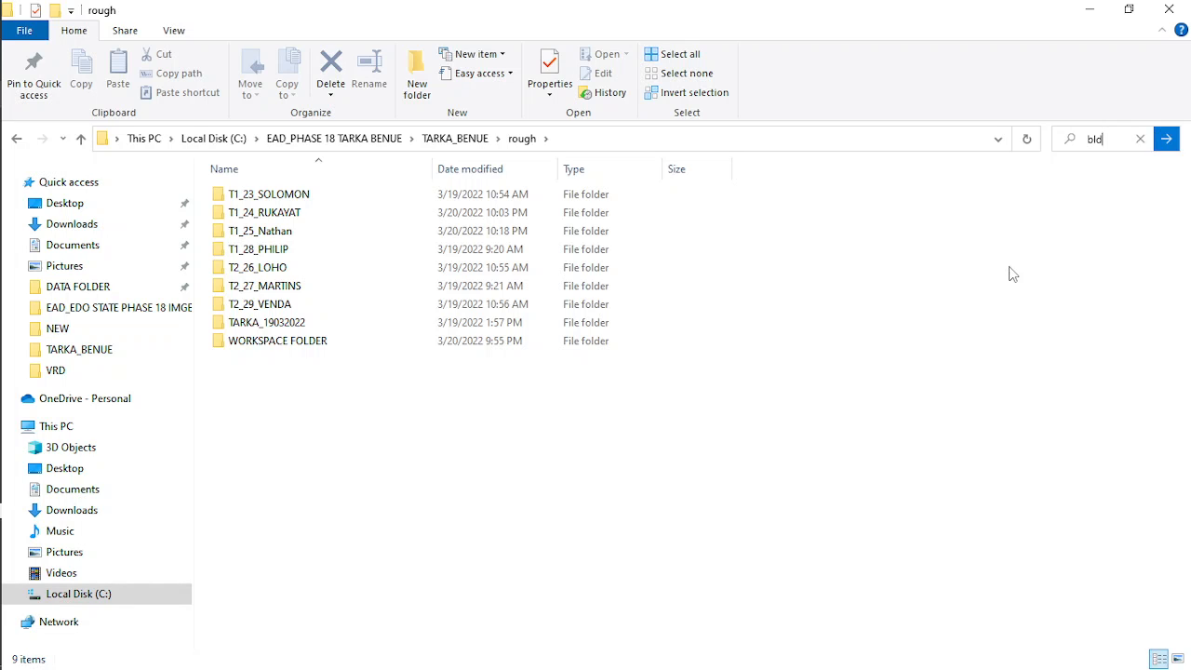
key(Return)
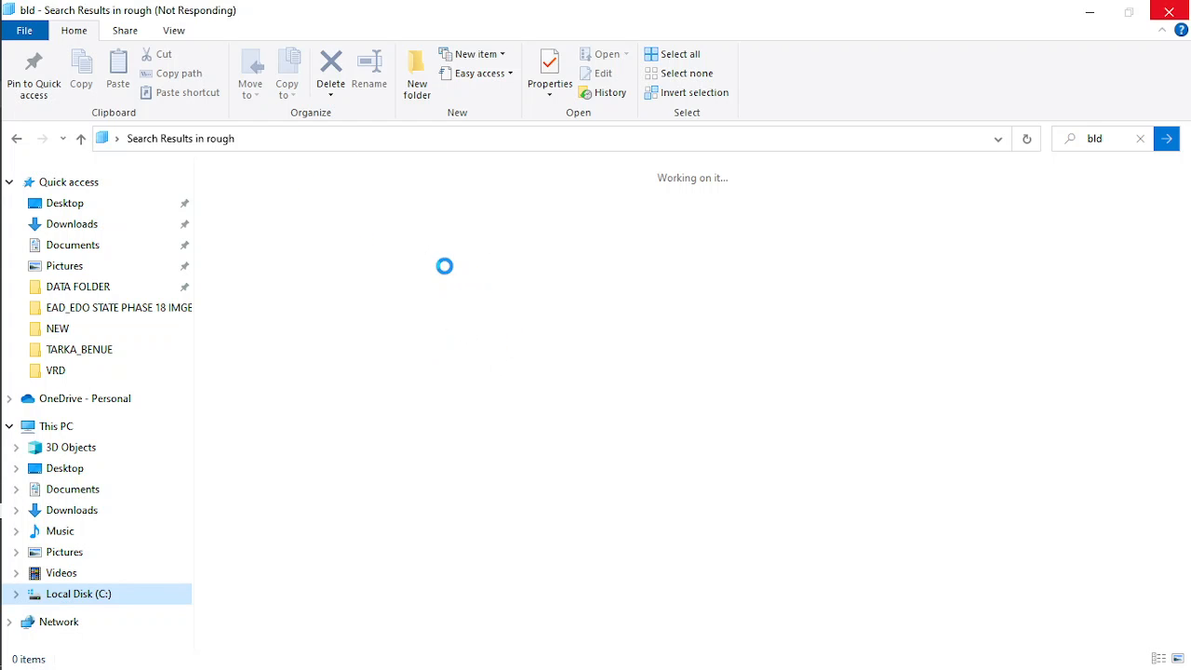
click(16, 140)
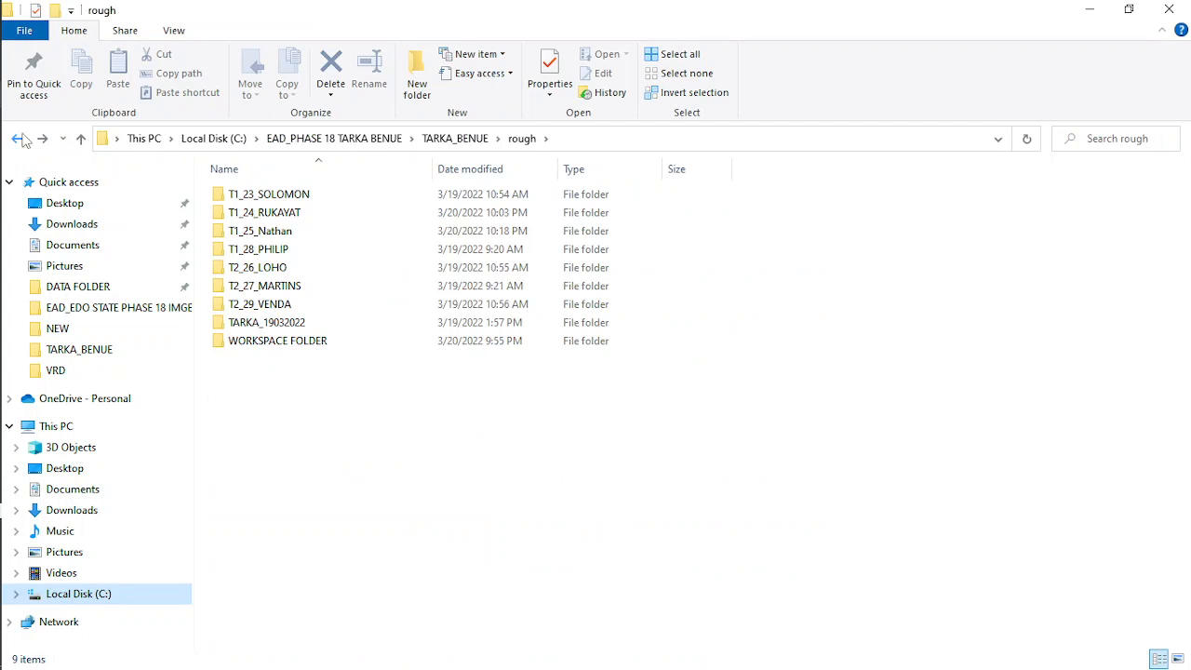
Search the rough folder for ea_ea and copy all the matching CSV files.
click(1121, 141)
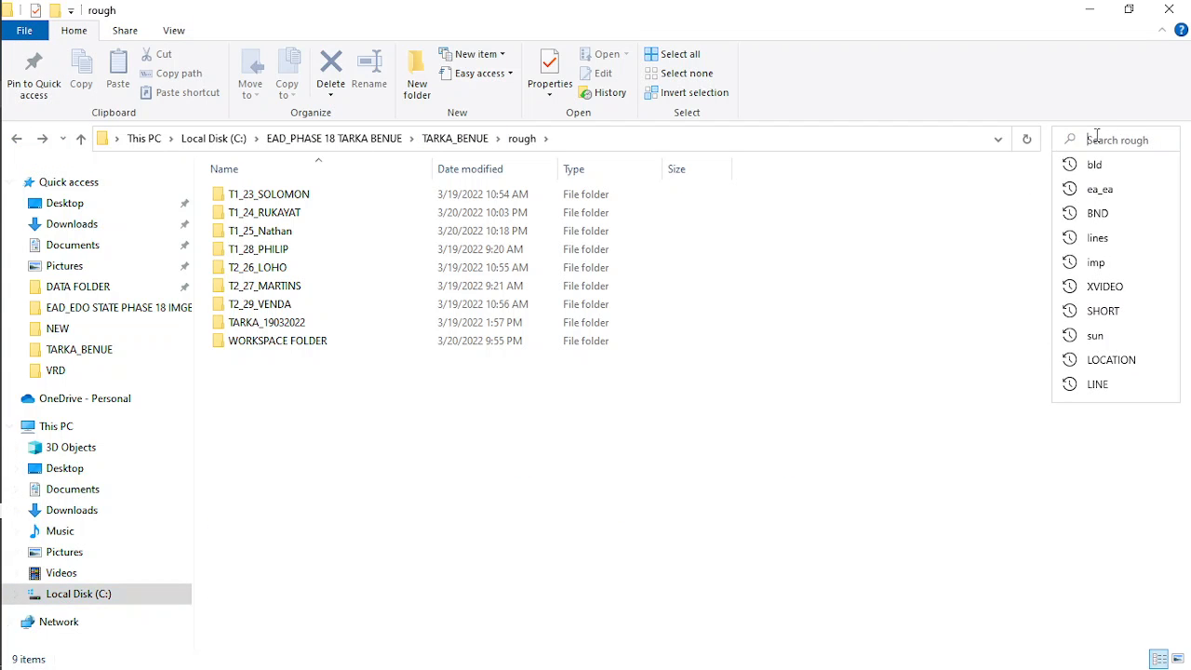
text(ea_ea)
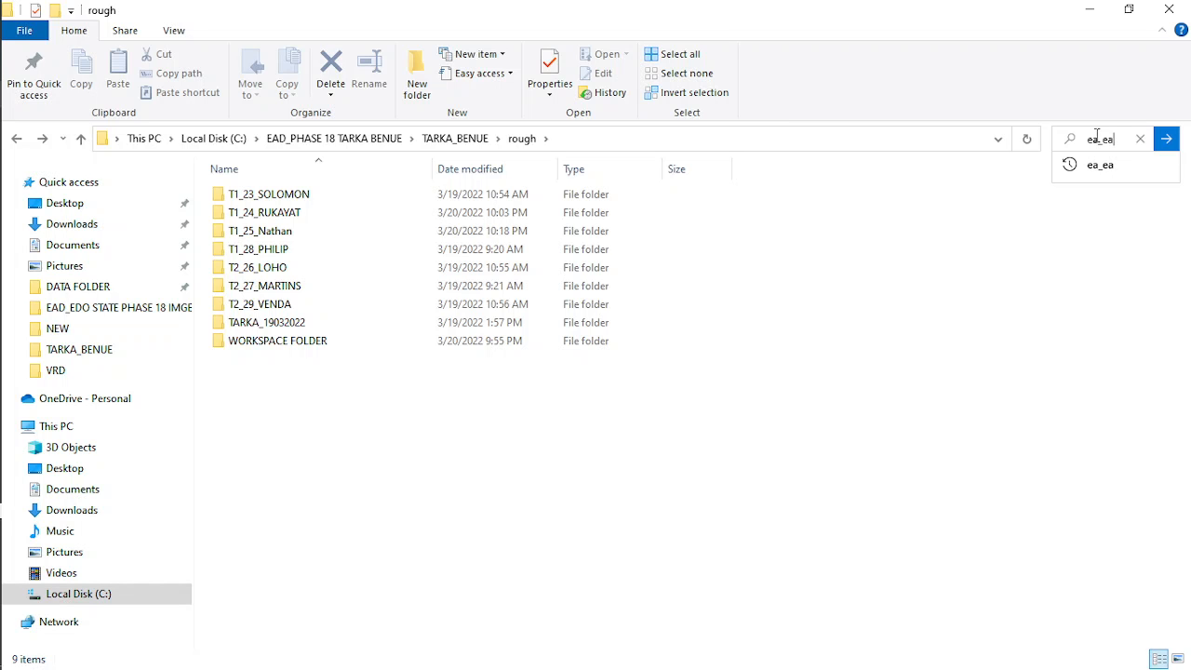
key(Return)
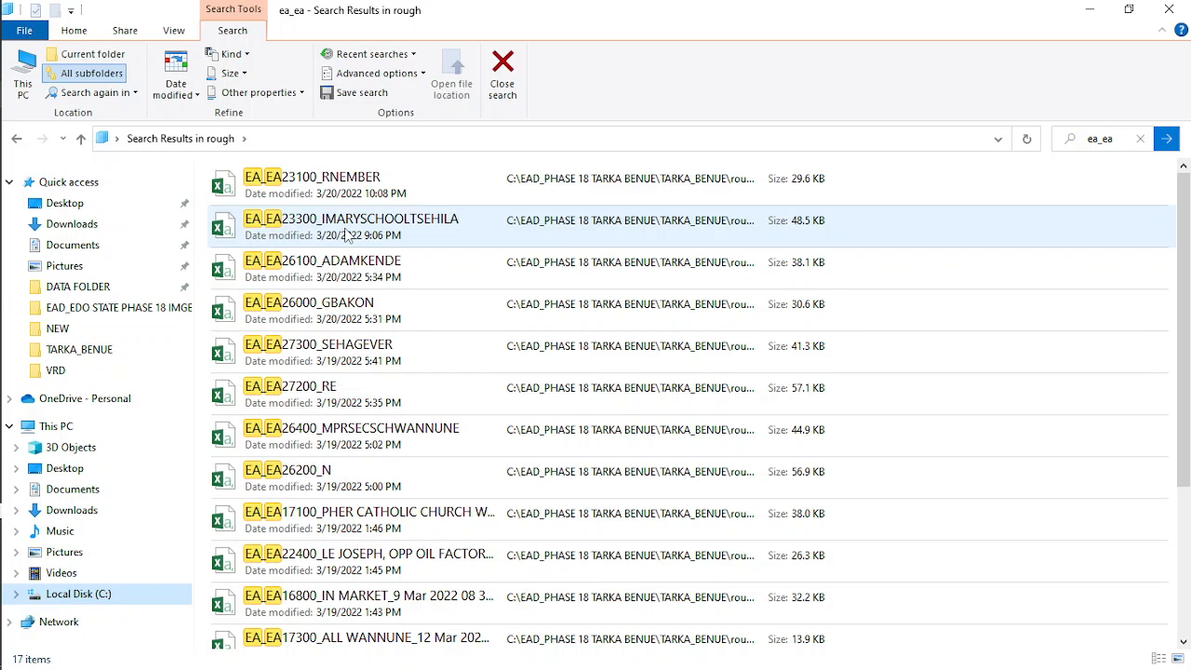
key(ctrl+a)
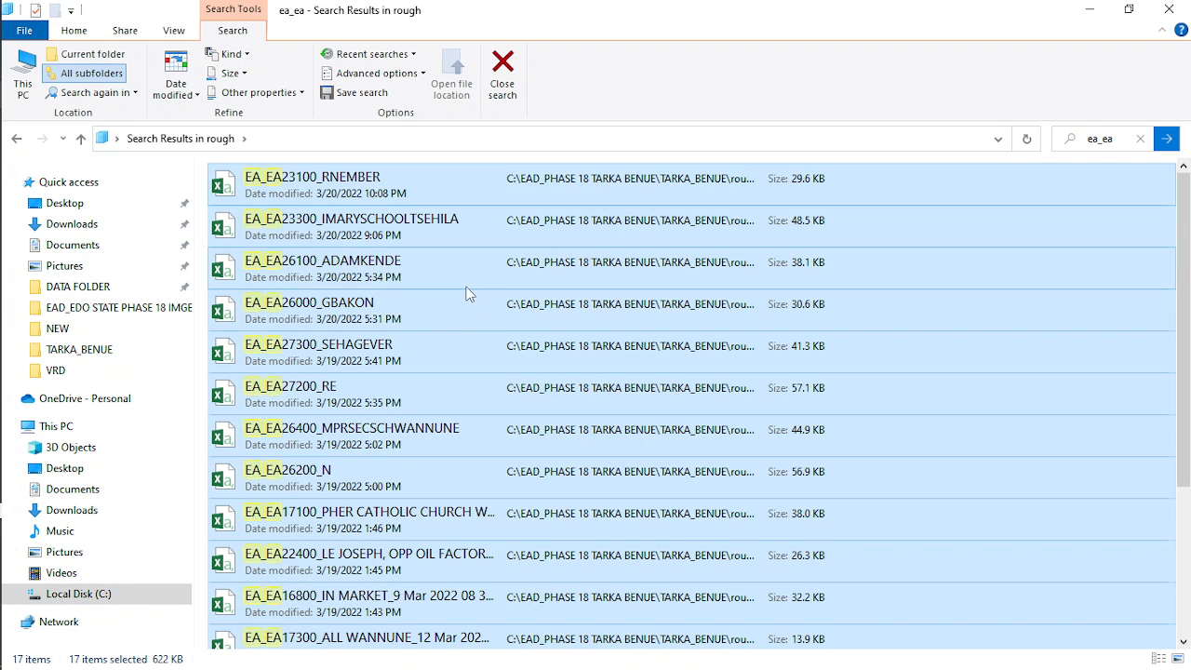
right_click(471, 294)
click(511, 468)
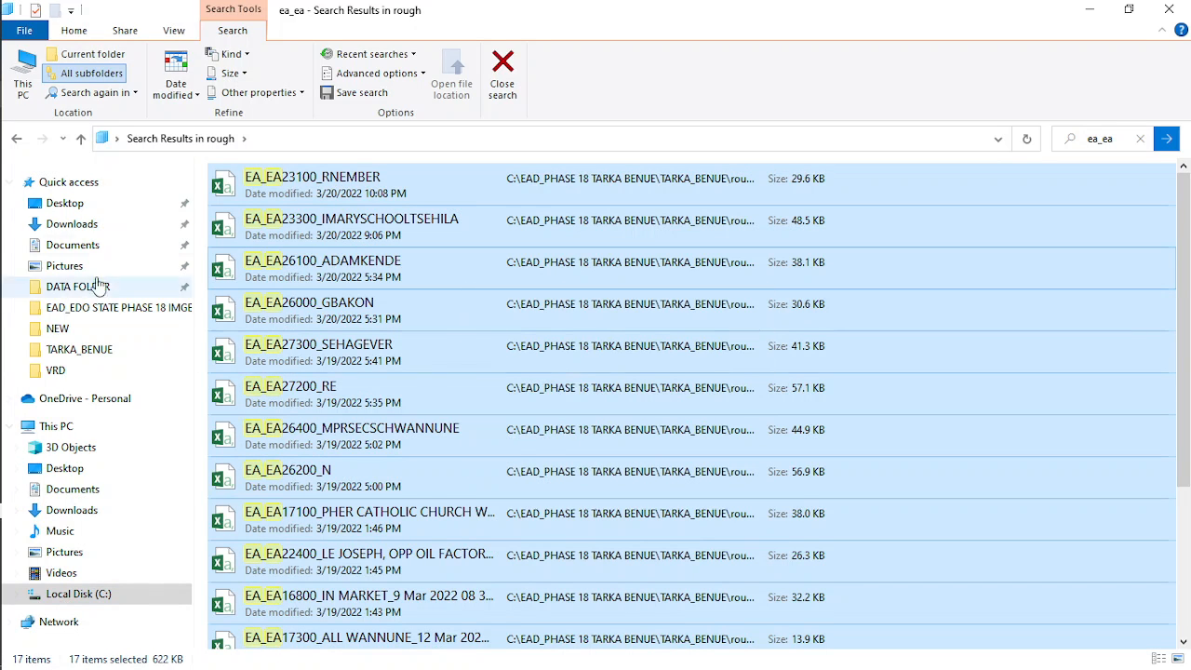
click(80, 138)
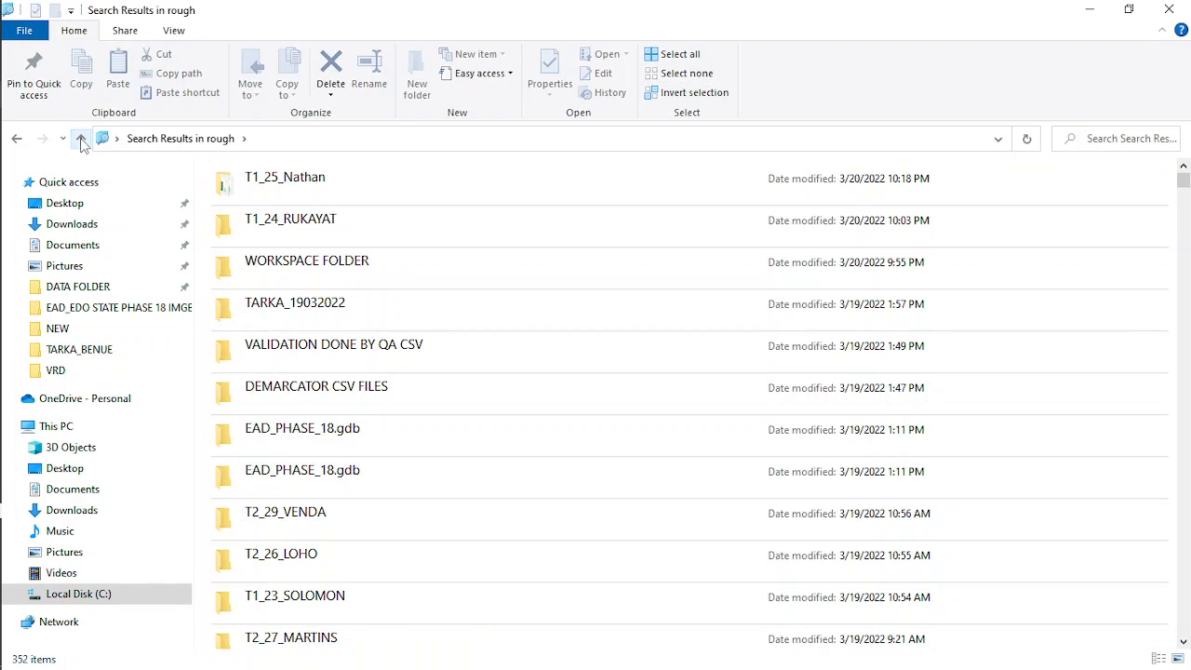
scroll(319, 517, down, 4)
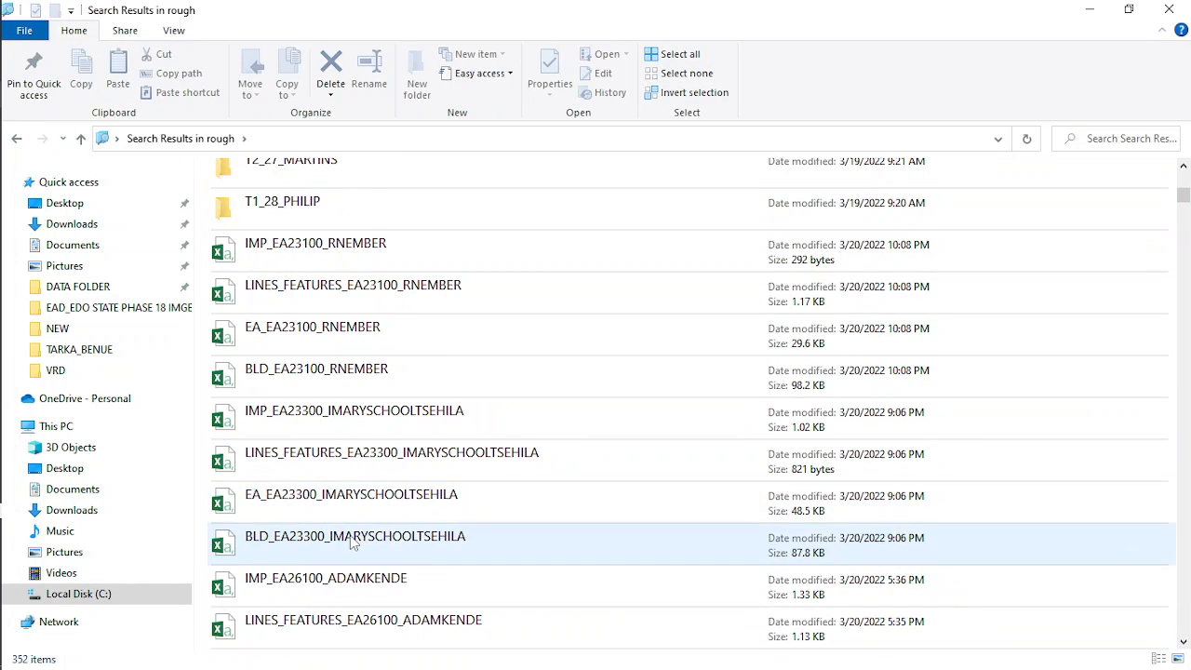
scroll(297, 274, up, 2)
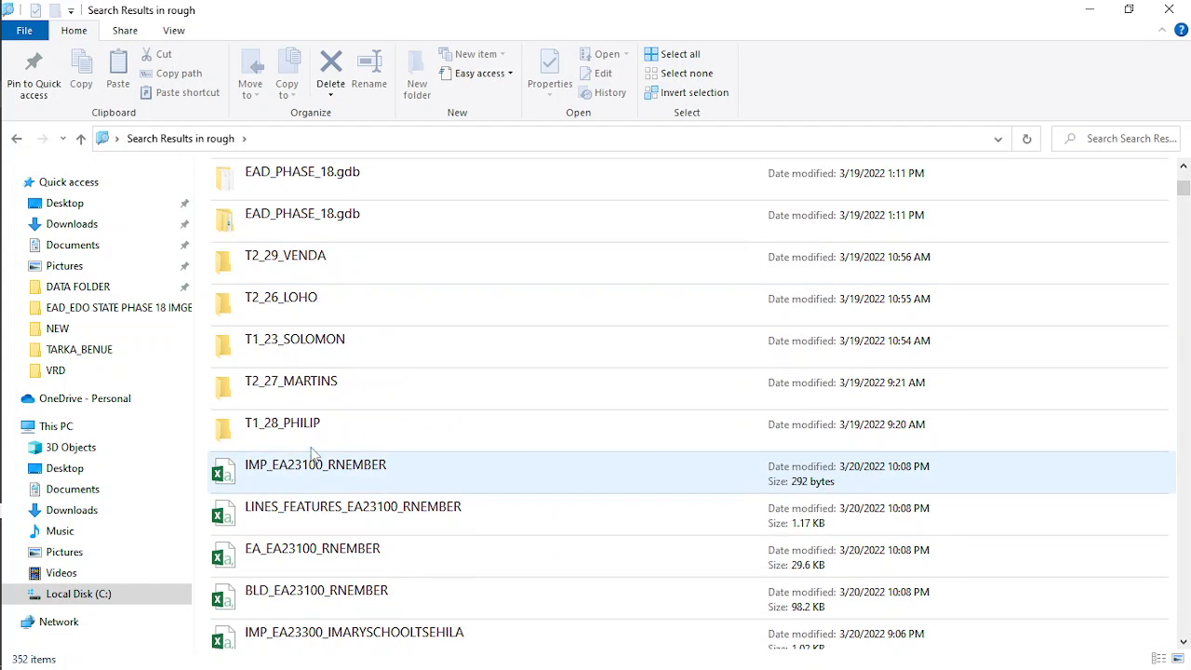
scroll(335, 472, down, 5)
scroll(335, 466, up, 7)
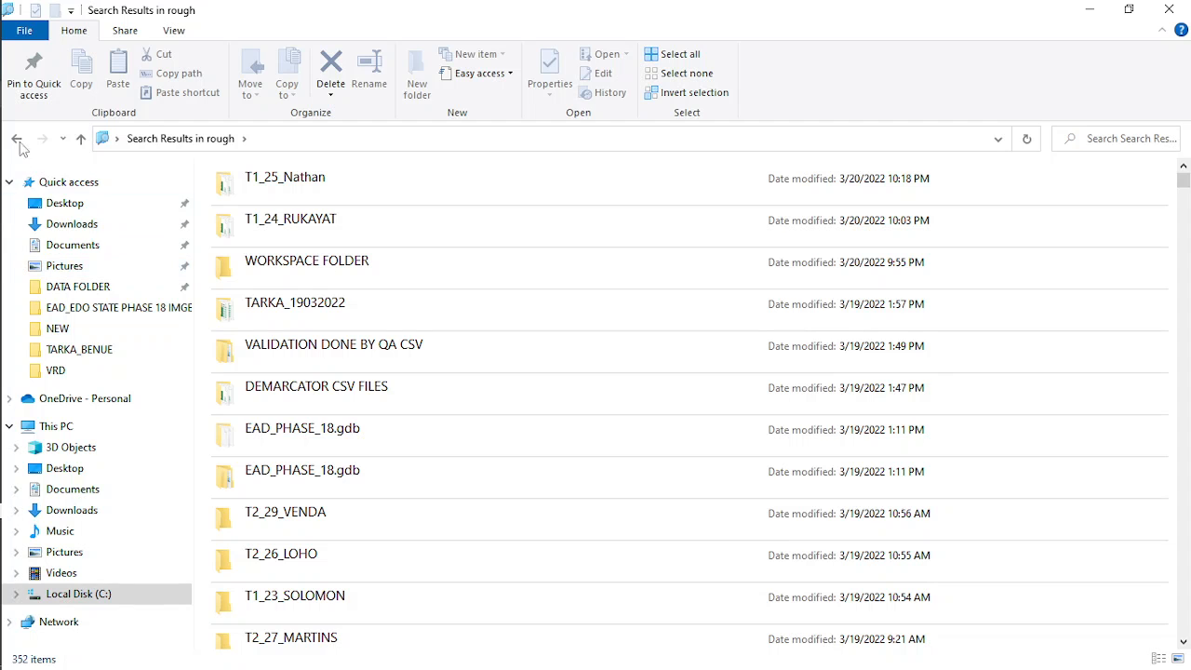
click(16, 139)
Return to the rough folder and paste the copied EA files into its WORKSPACE FOLDER.
click(15, 139)
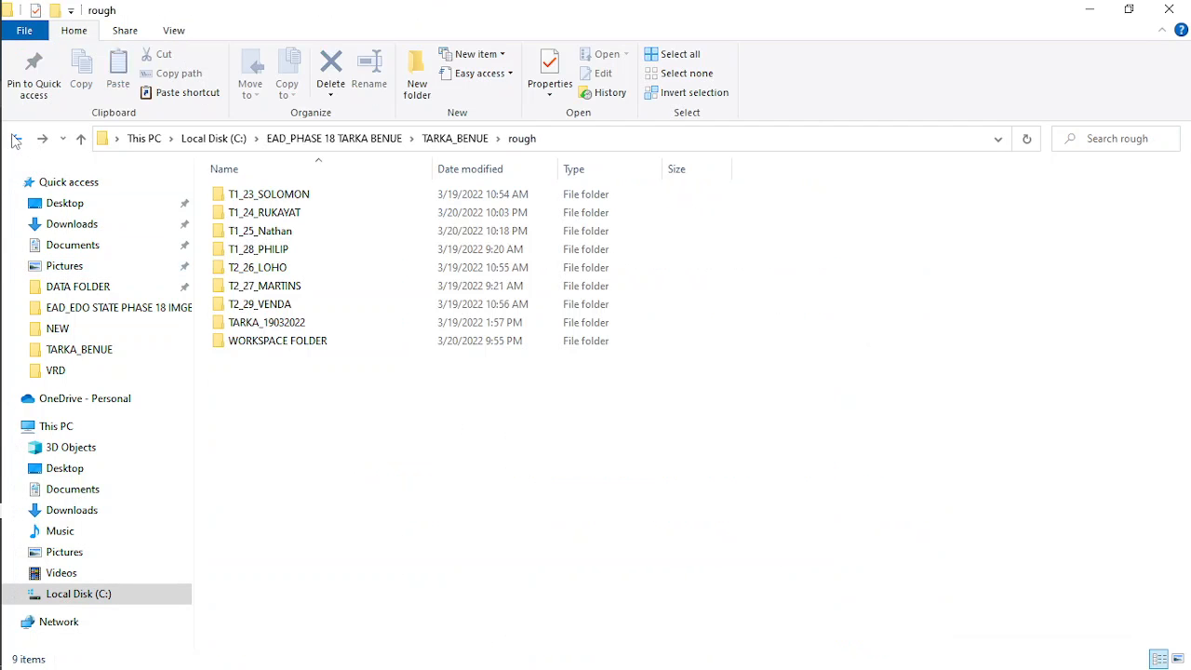
double_click(292, 344)
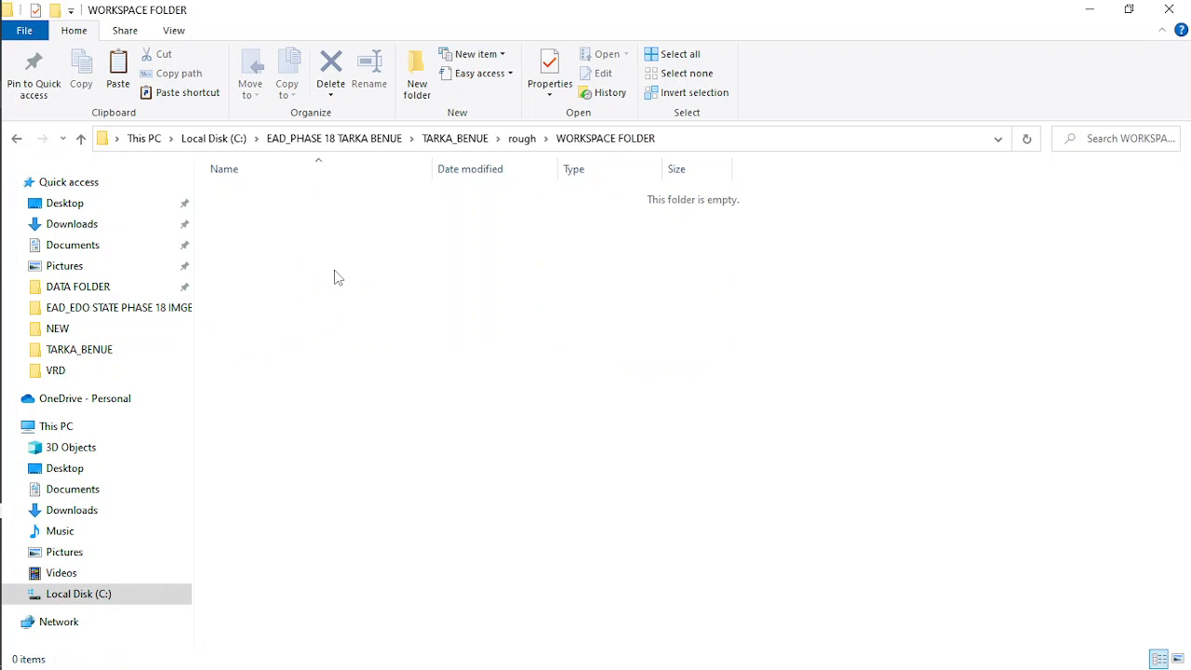
right_click(335, 272)
click(389, 397)
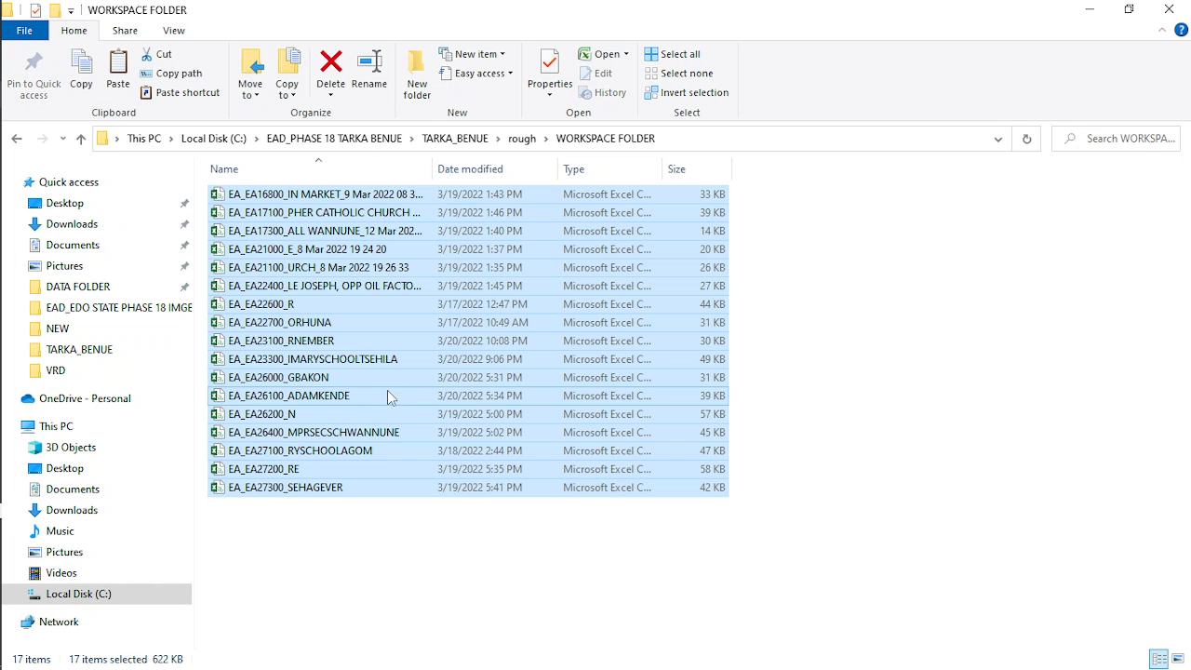
click(643, 547)
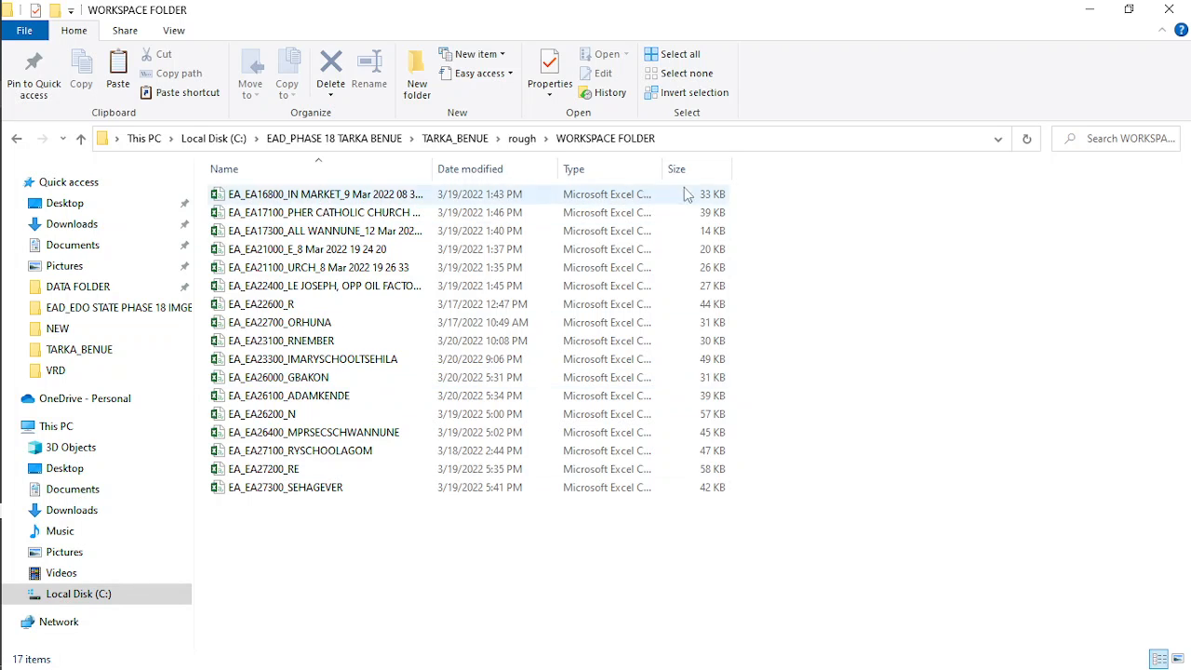
Open a Command Prompt (cmd) session located in WORKSPACE FOLDER.
click(855, 146)
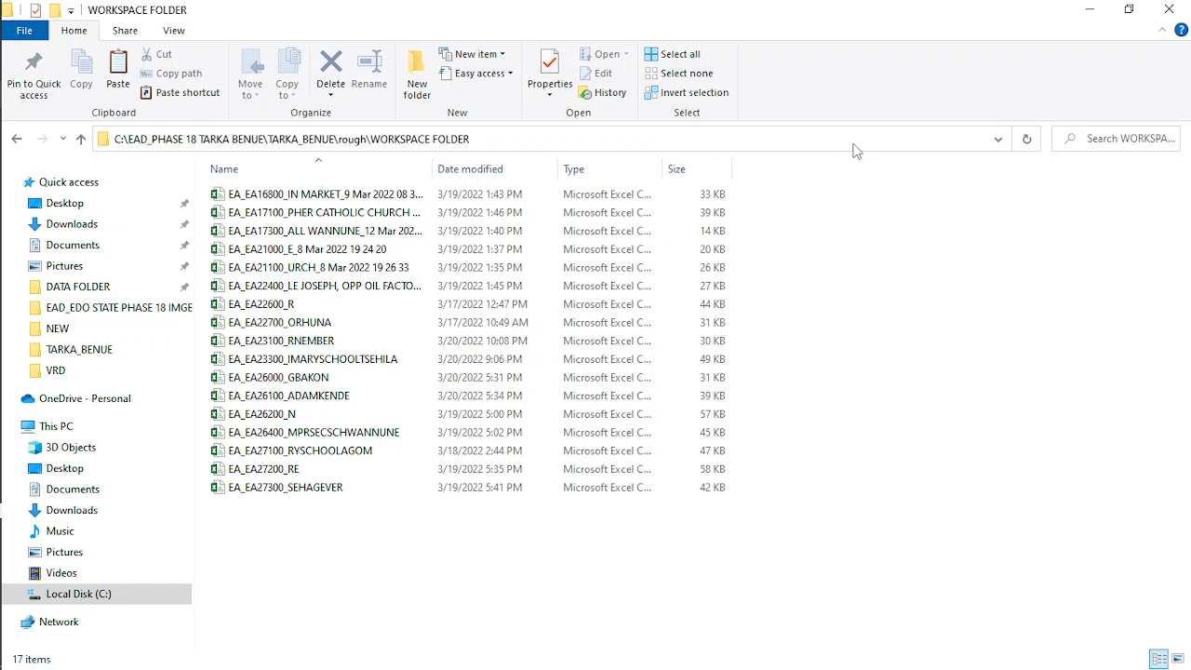
text(cmd)
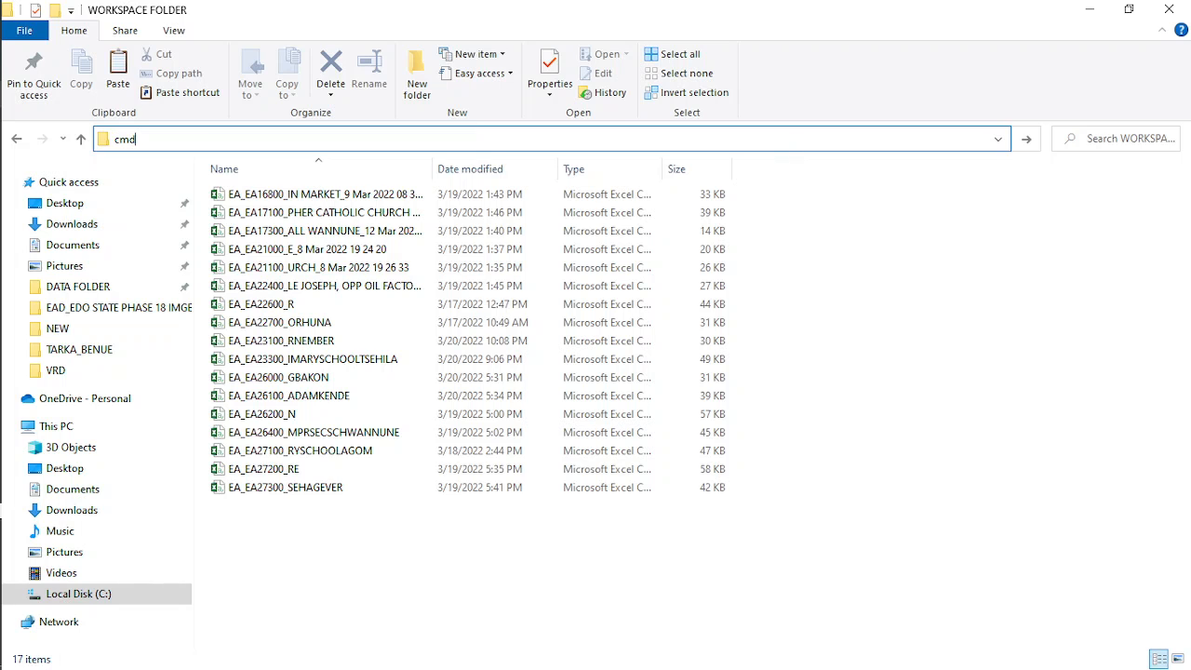
key(Return)
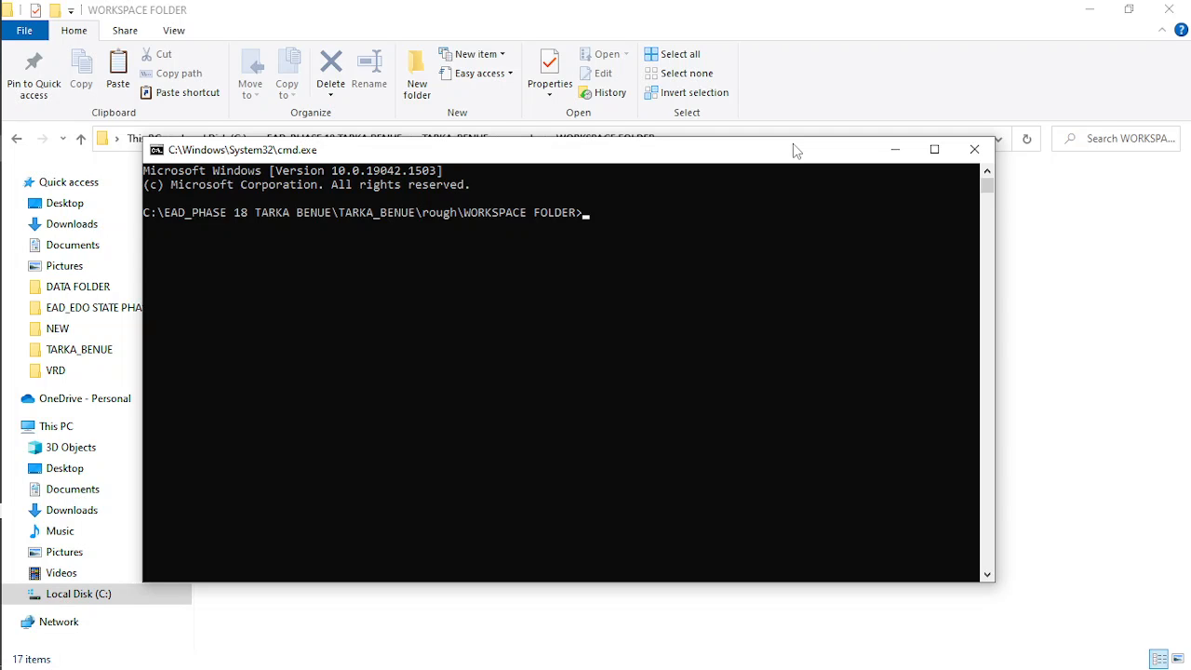
Merge all CSV files with the command copy *csv ea20032022.csv, then close the Command Prompt.
text(copy *csv E)
key(BackSpace)
text(ea)
text(20032022)
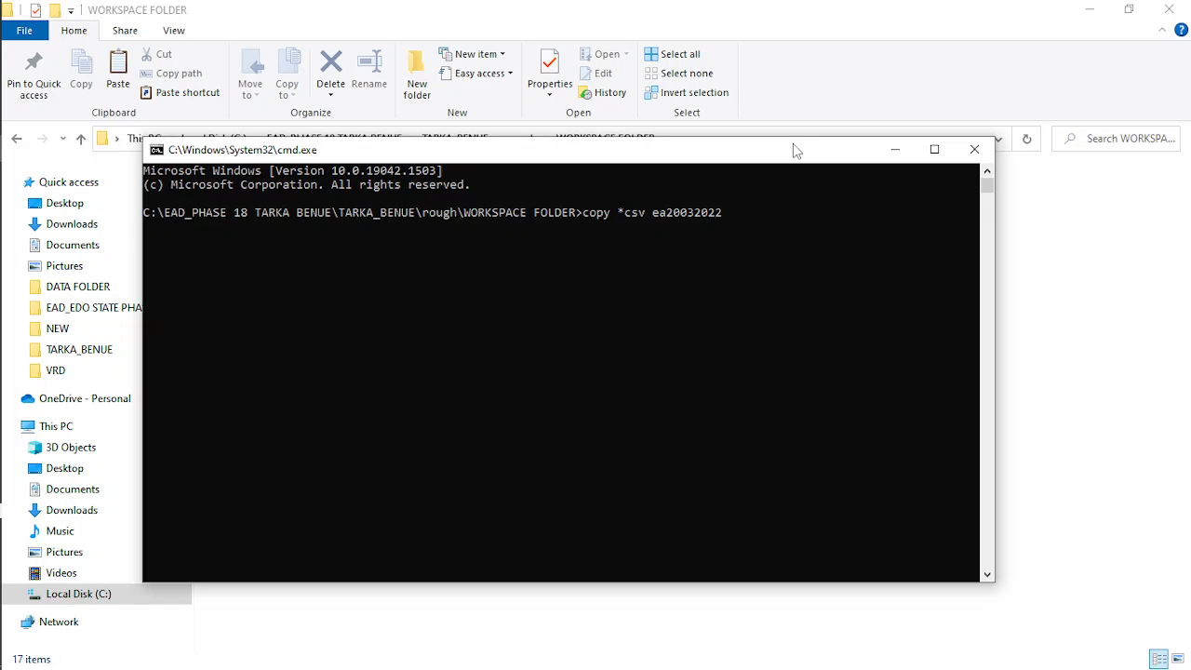
text(.csv)
key(Return)
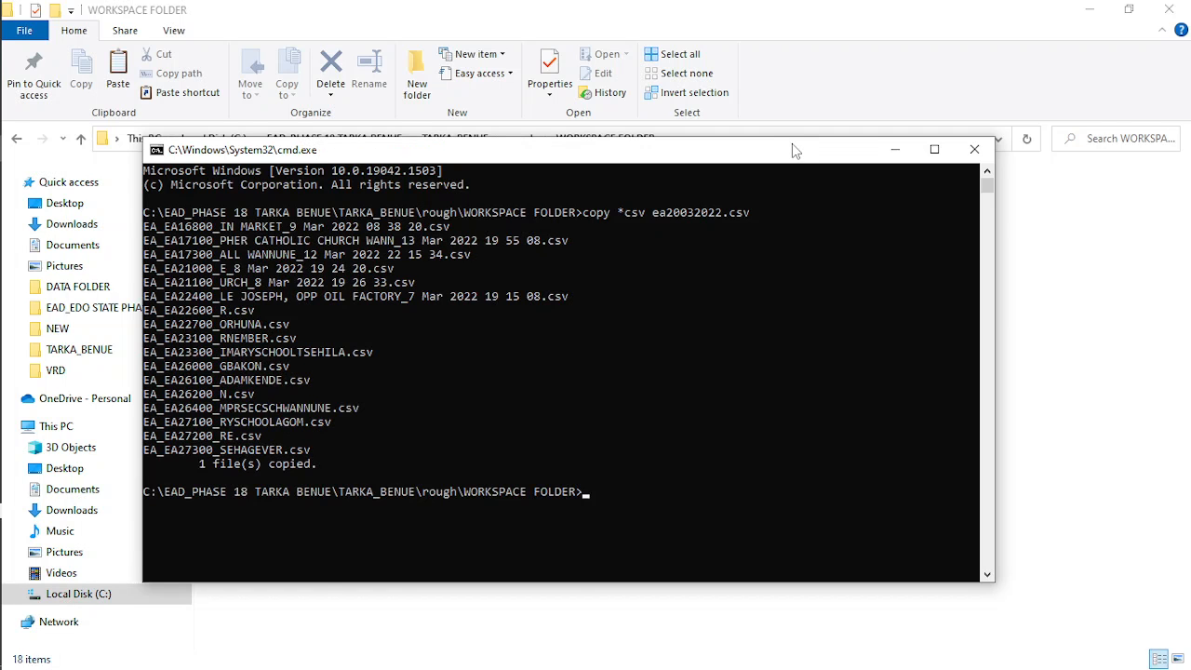
click(975, 149)
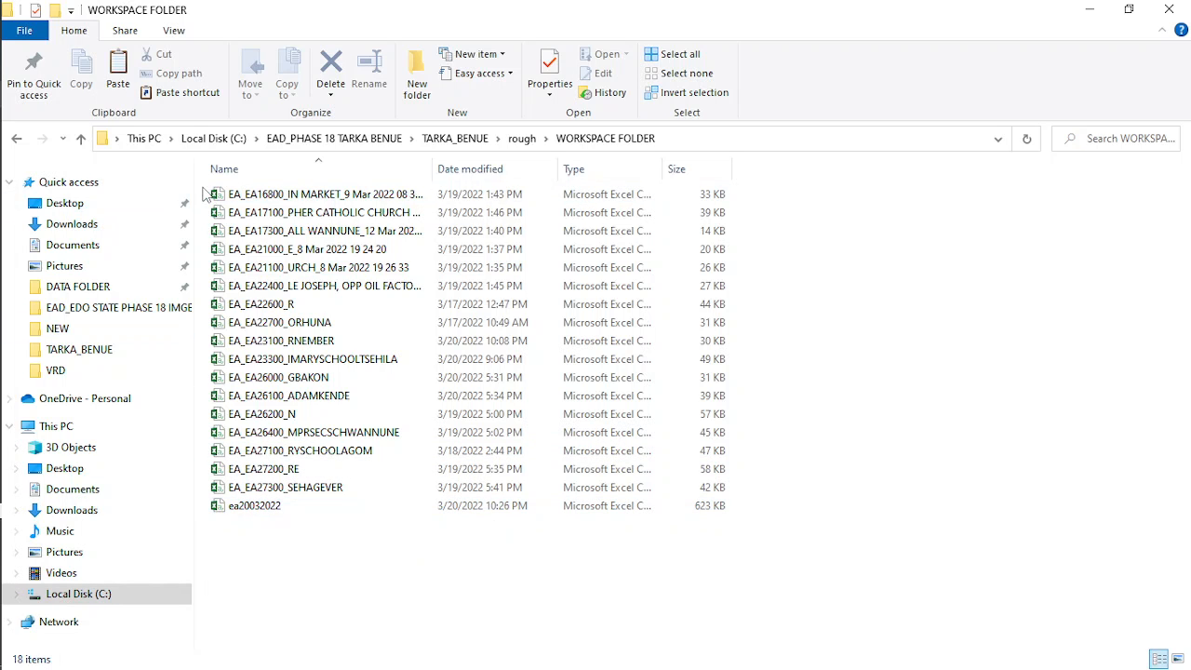
Delete the individual EA_EA source files from WORKSPACE FOLDER, keeping only the merged ea20032022 file.
drag(203, 188, 283, 499)
click(330, 65)
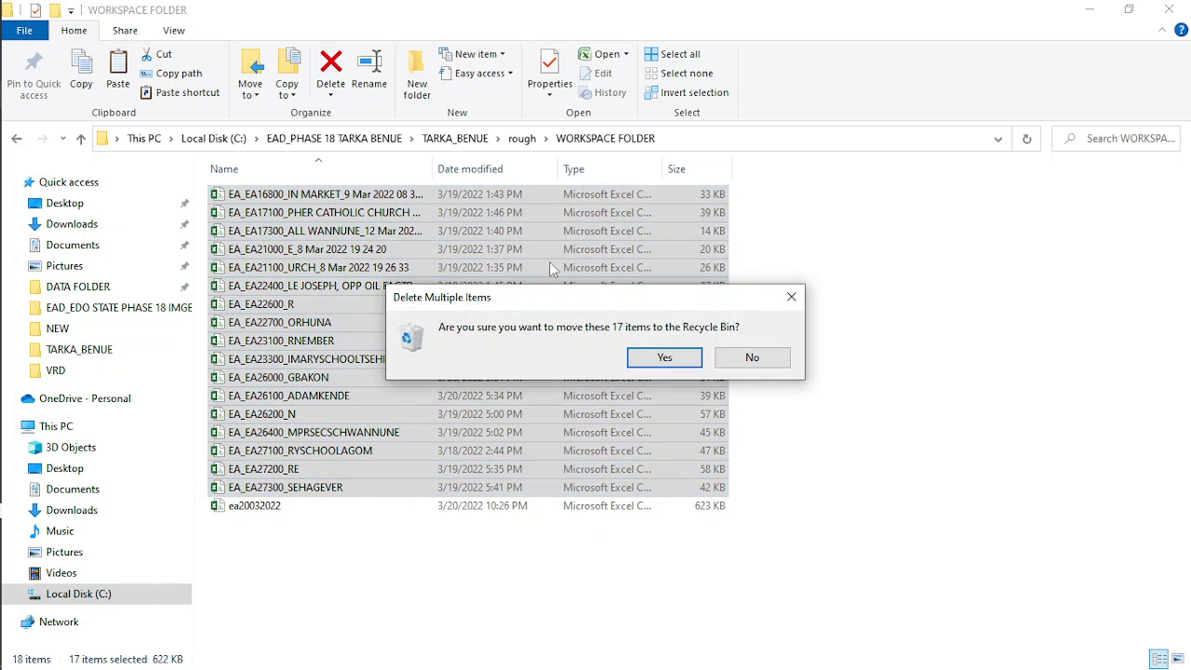
click(664, 358)
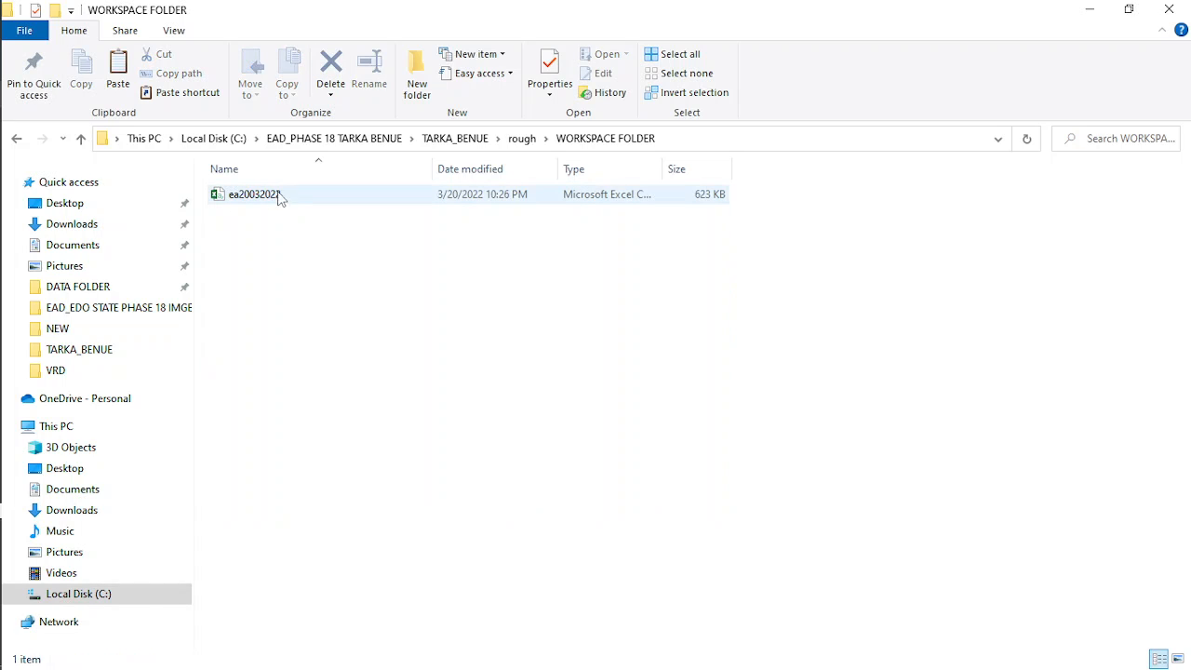
Open the merged ea20032022 file in Excel and check its rows for repeated header rows.
click(269, 199)
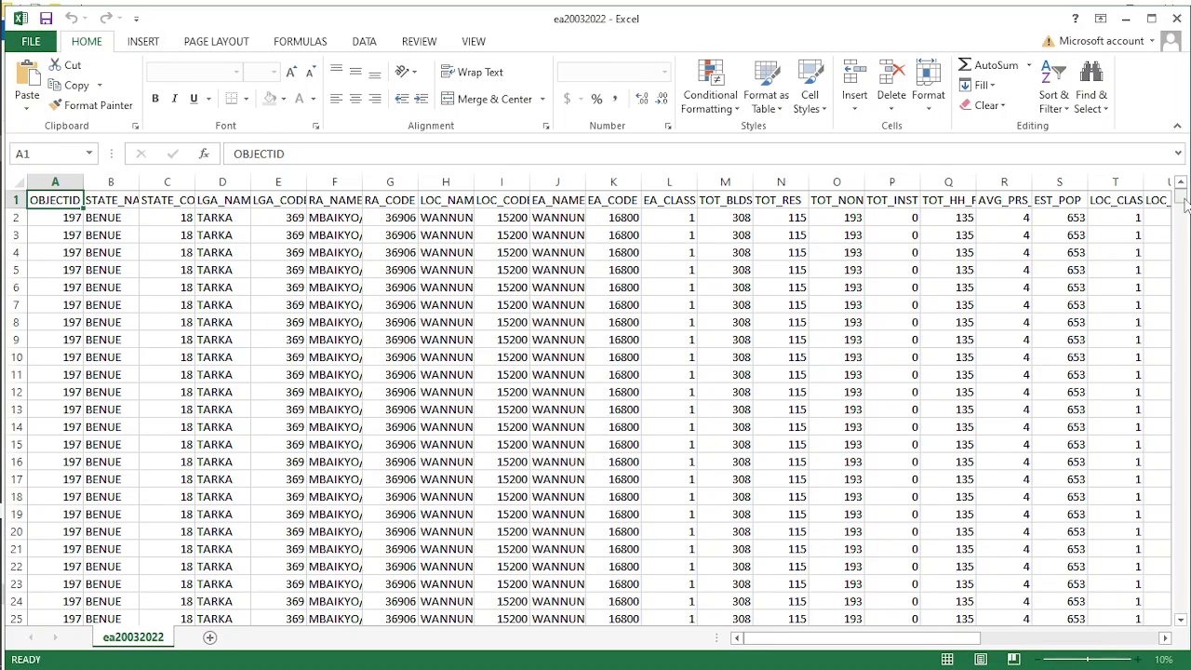
drag(1184, 275, 1184, 217)
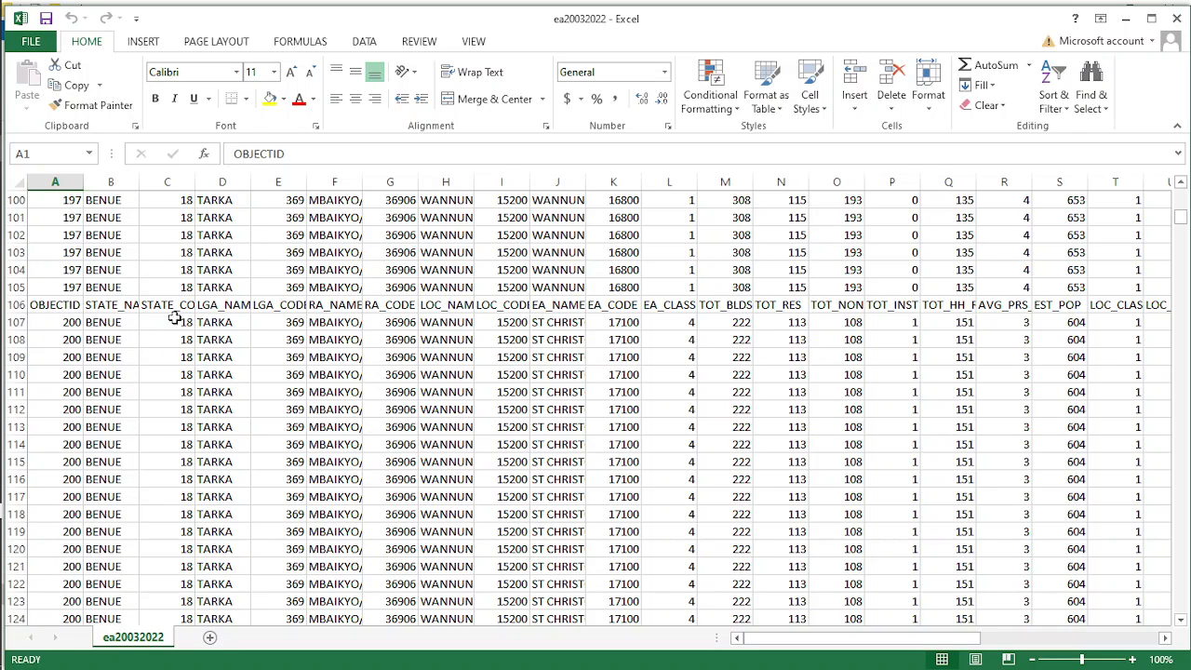
scroll(214, 274, up, 4)
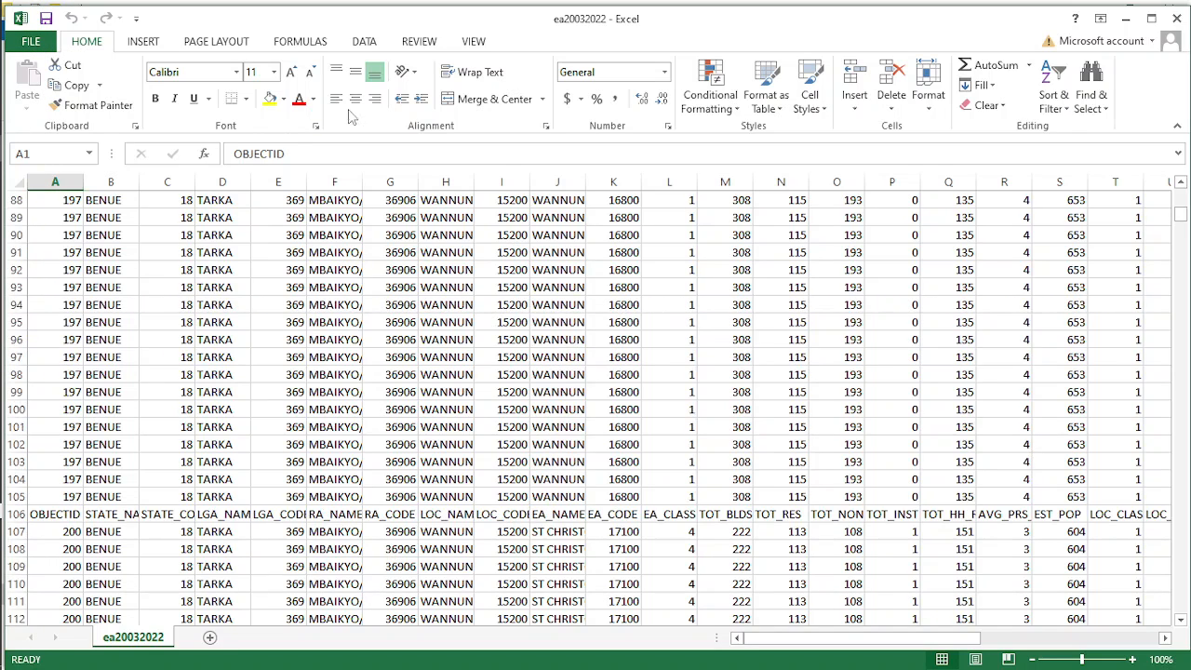
Sort the data by the STATE_NAME column on values from A to Z, treating the first row as headers.
click(366, 42)
click(422, 86)
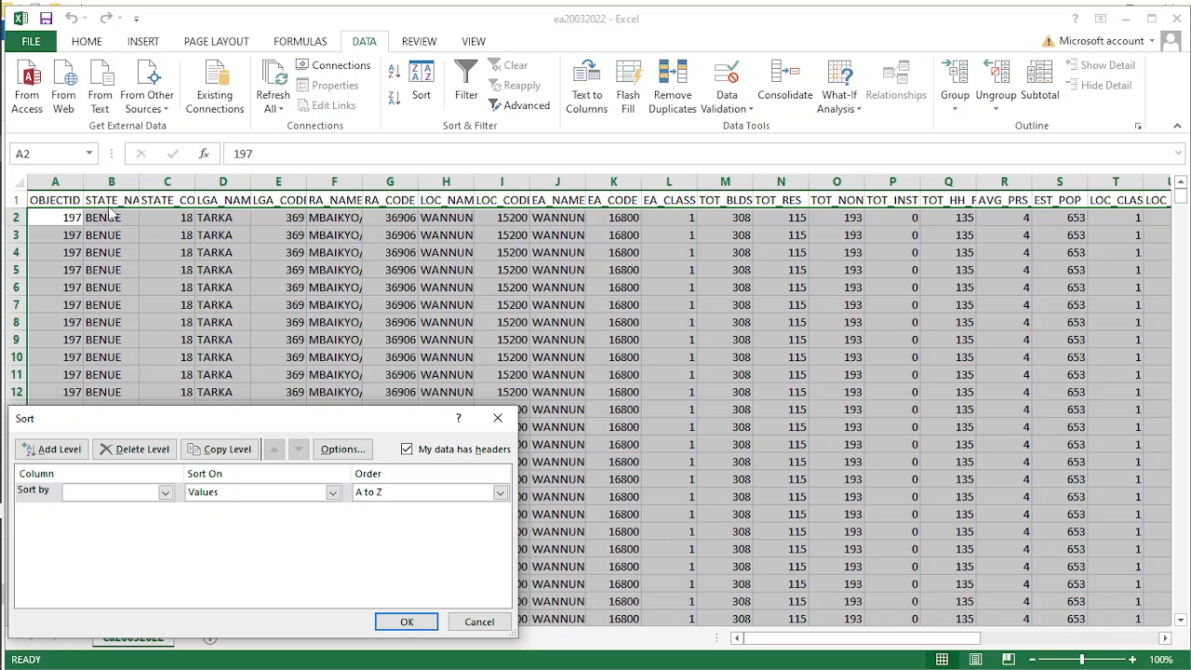
click(165, 492)
click(93, 519)
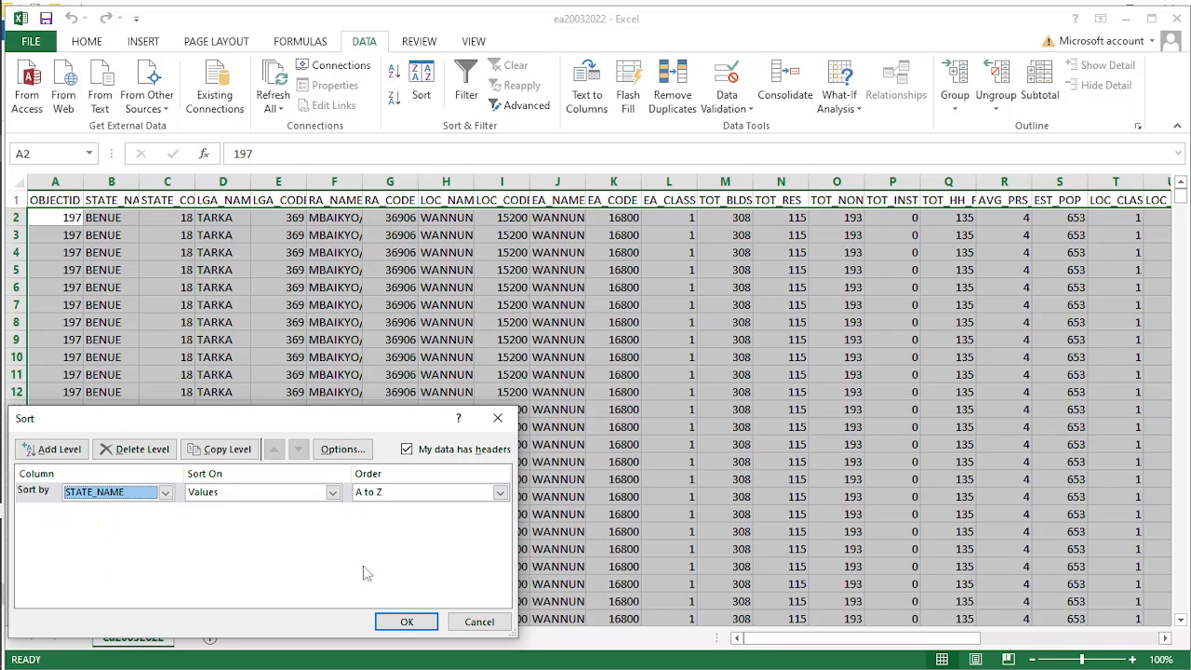
click(402, 623)
key(ctrl+Home)
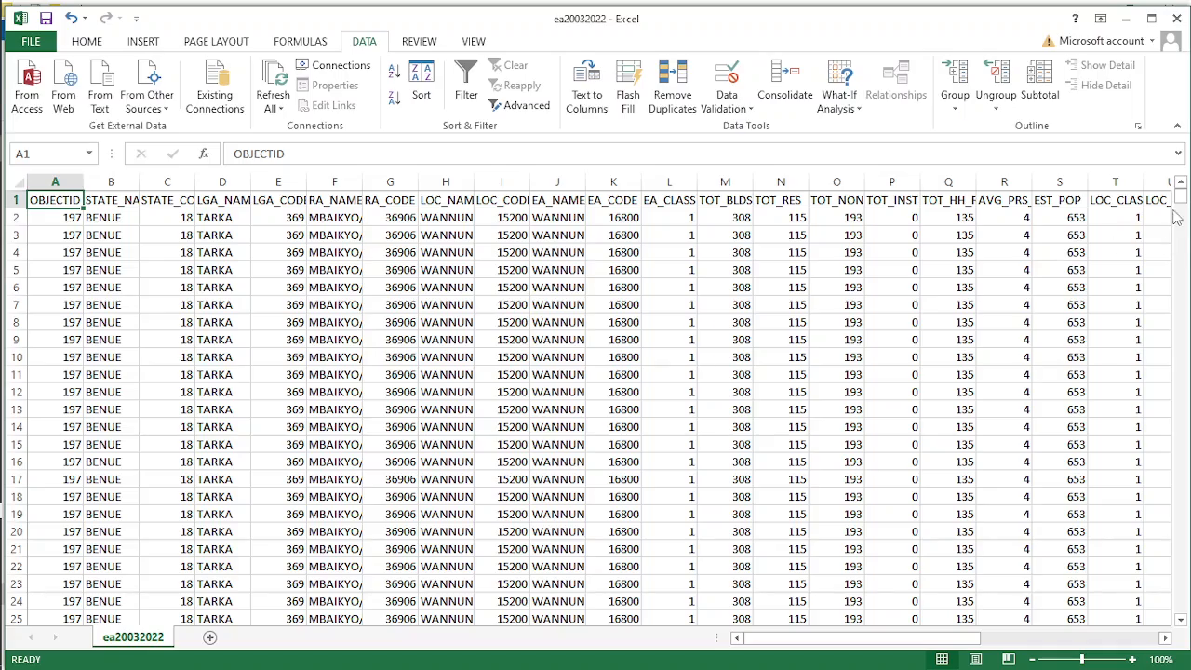
Delete rows 1985 to 2001, which hold the repeated headers and the stray character at the end of the data.
drag(1180, 196, 1180, 603)
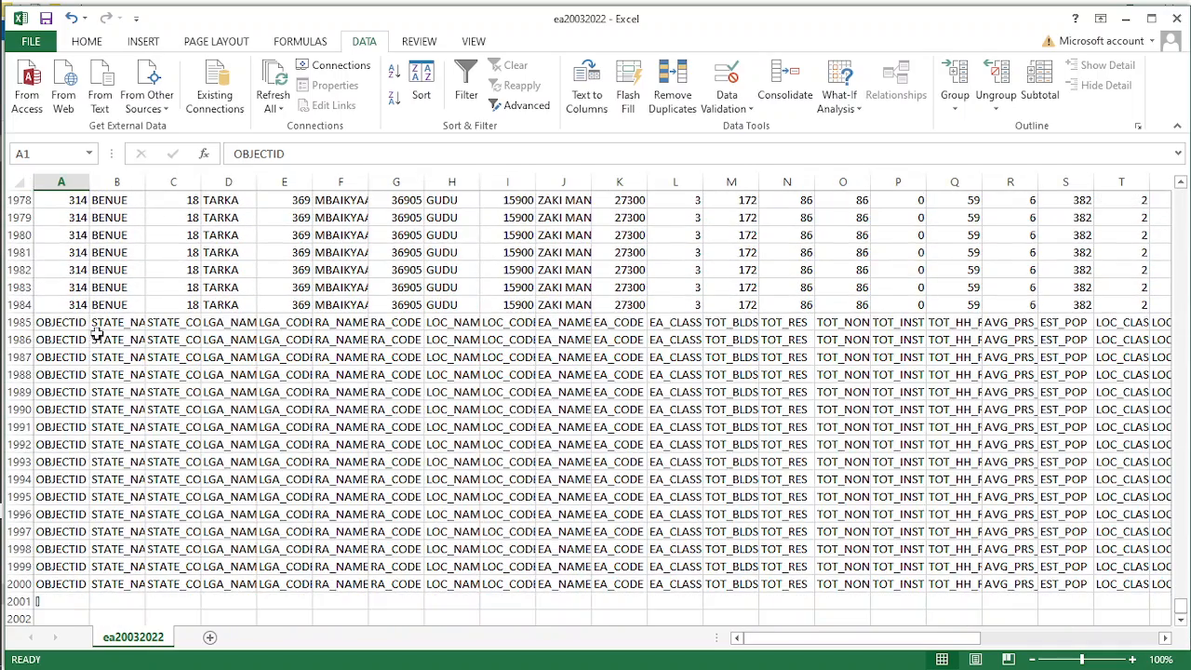
drag(17, 321, 28, 598)
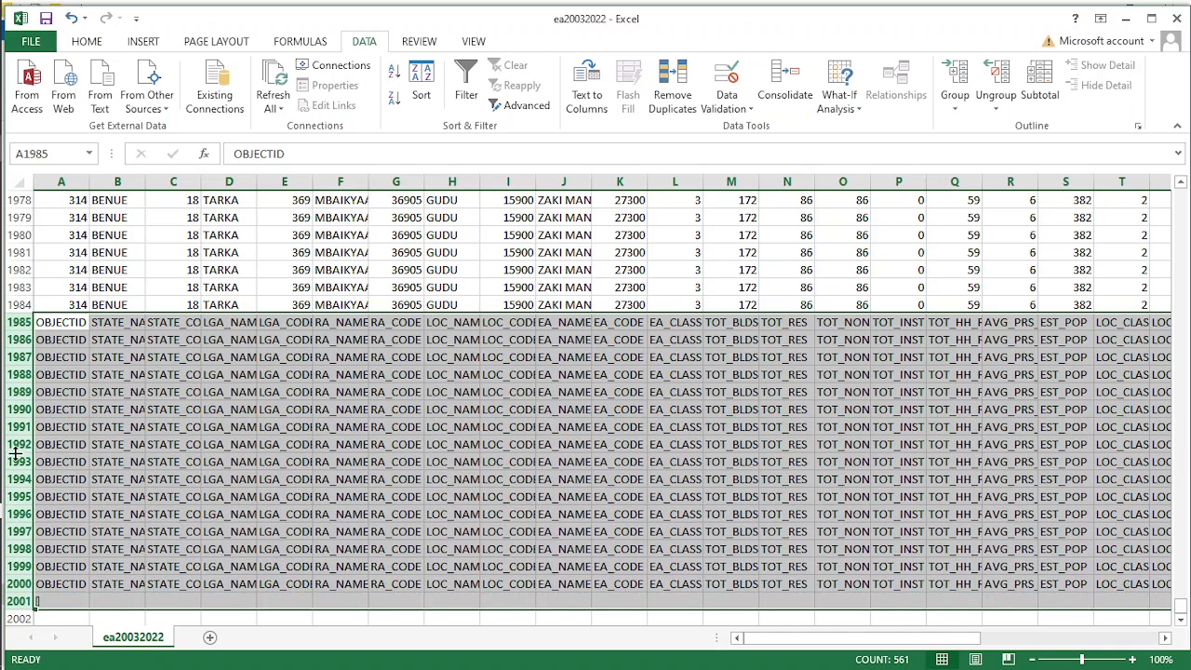
right_click(20, 391)
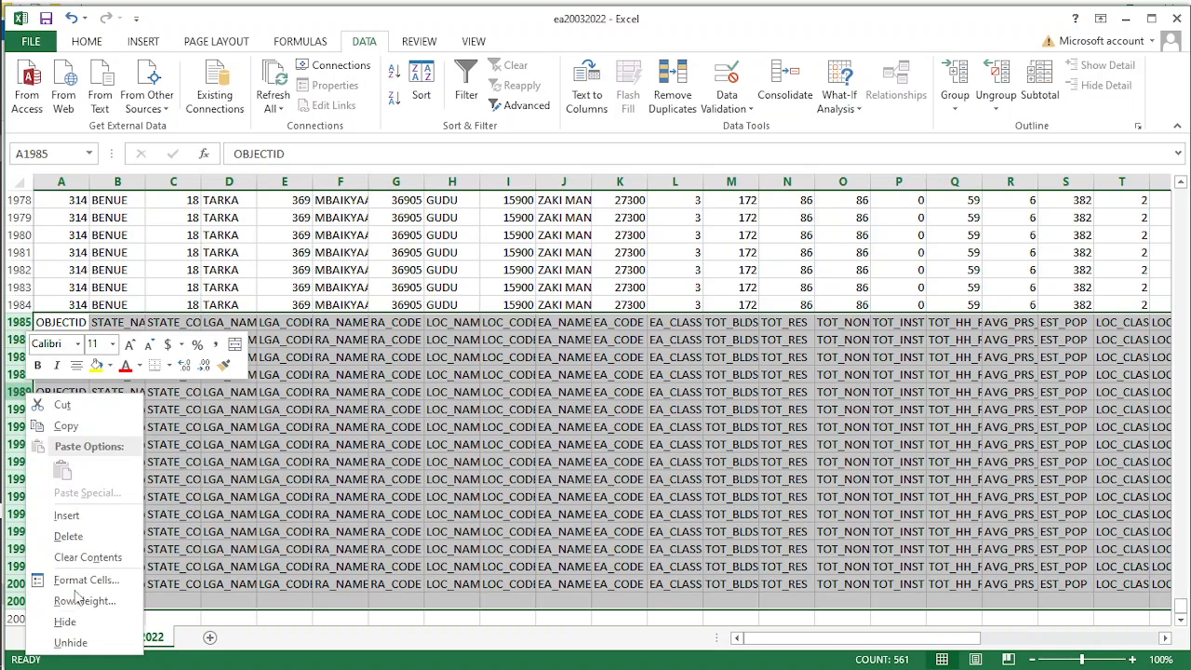
click(73, 539)
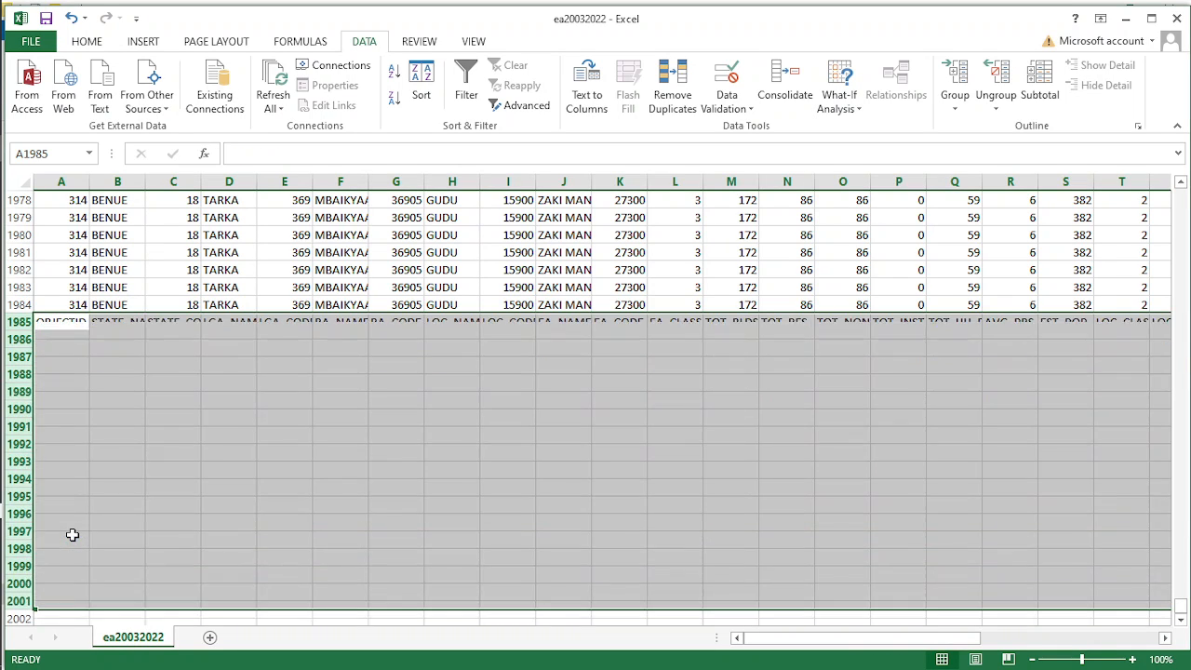
click(335, 423)
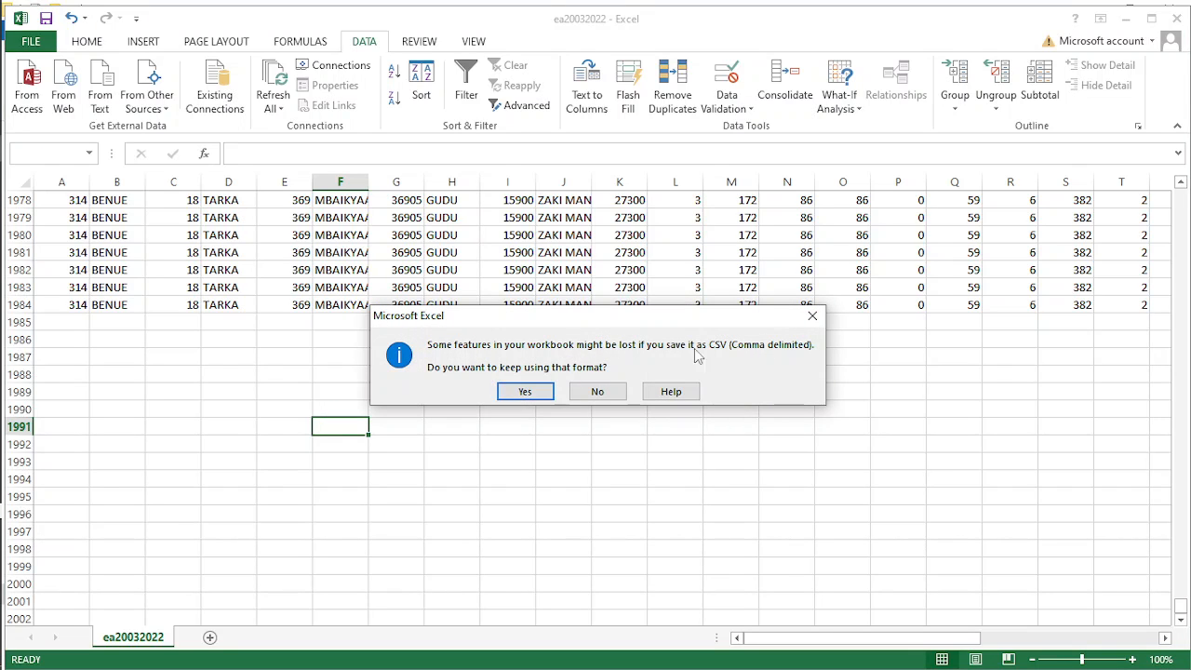
Save ea20032022 while keeping the CSV format, and close the workbook without saving again.
click(529, 392)
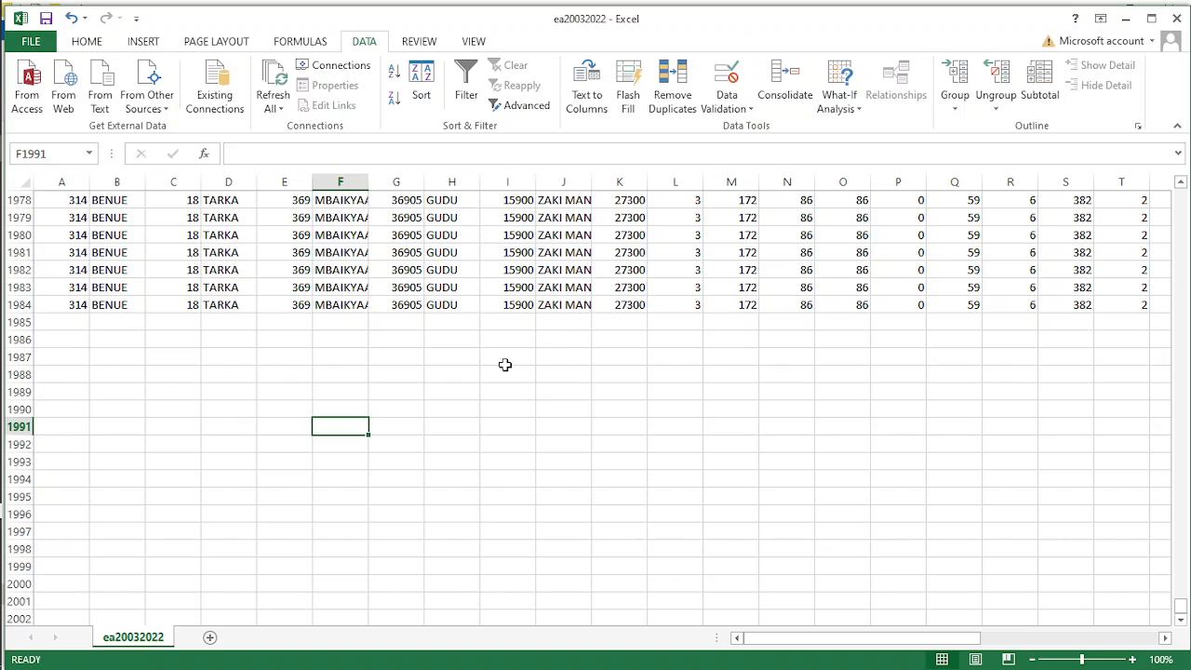
click(488, 376)
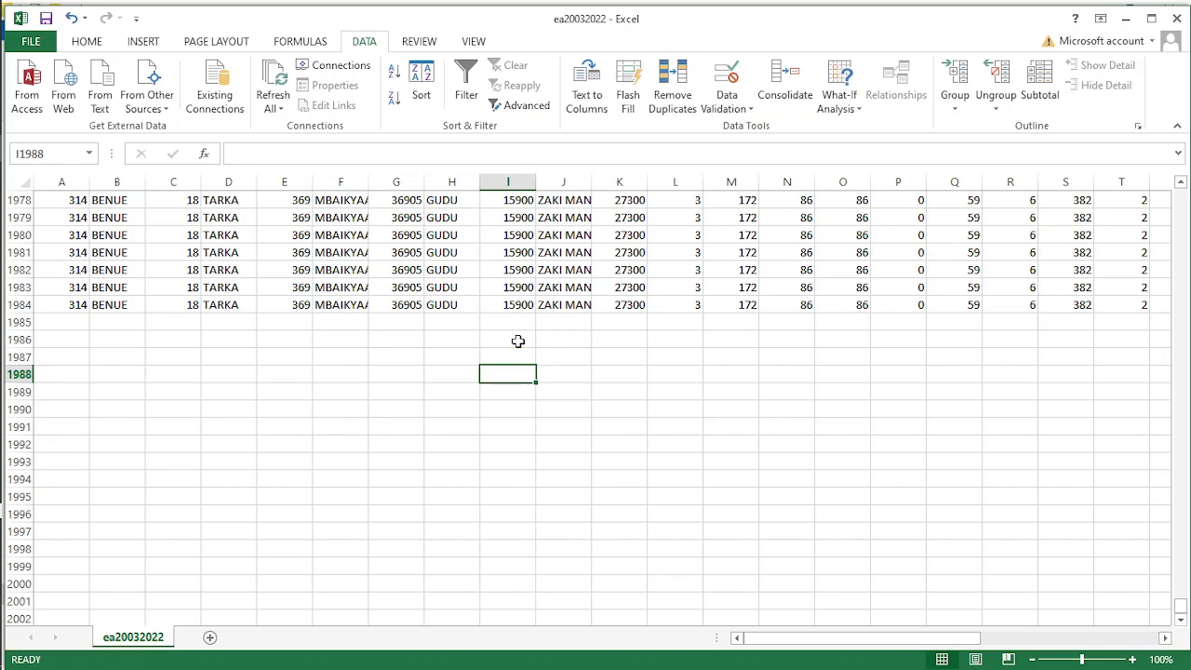
click(1177, 18)
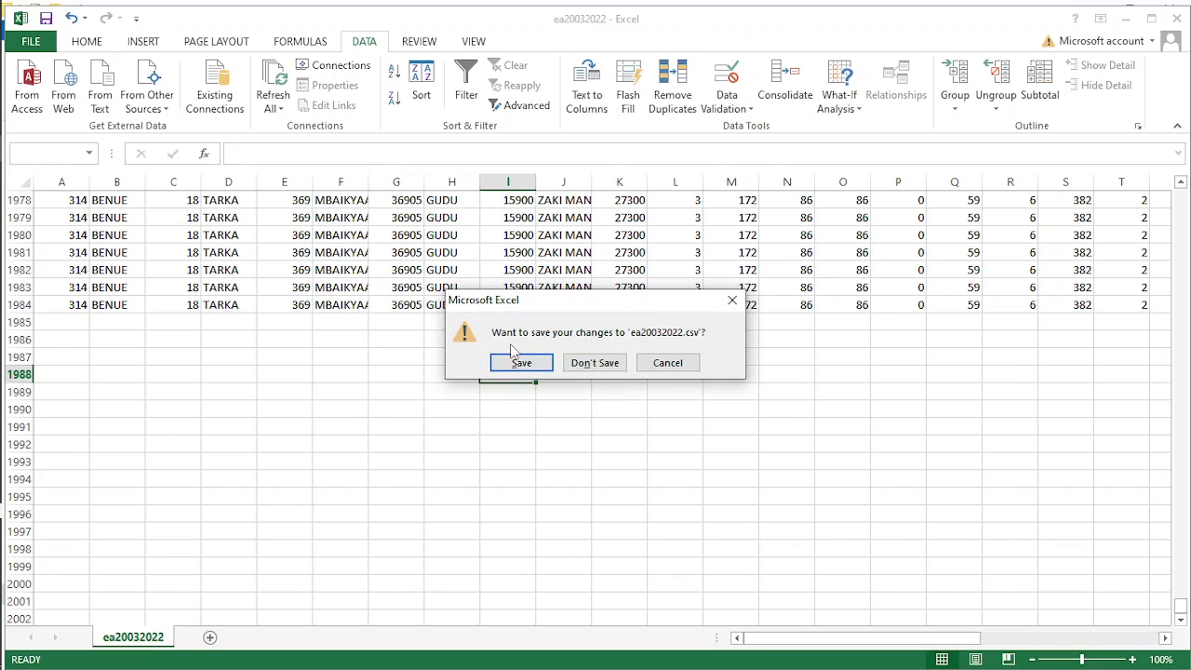
click(592, 363)
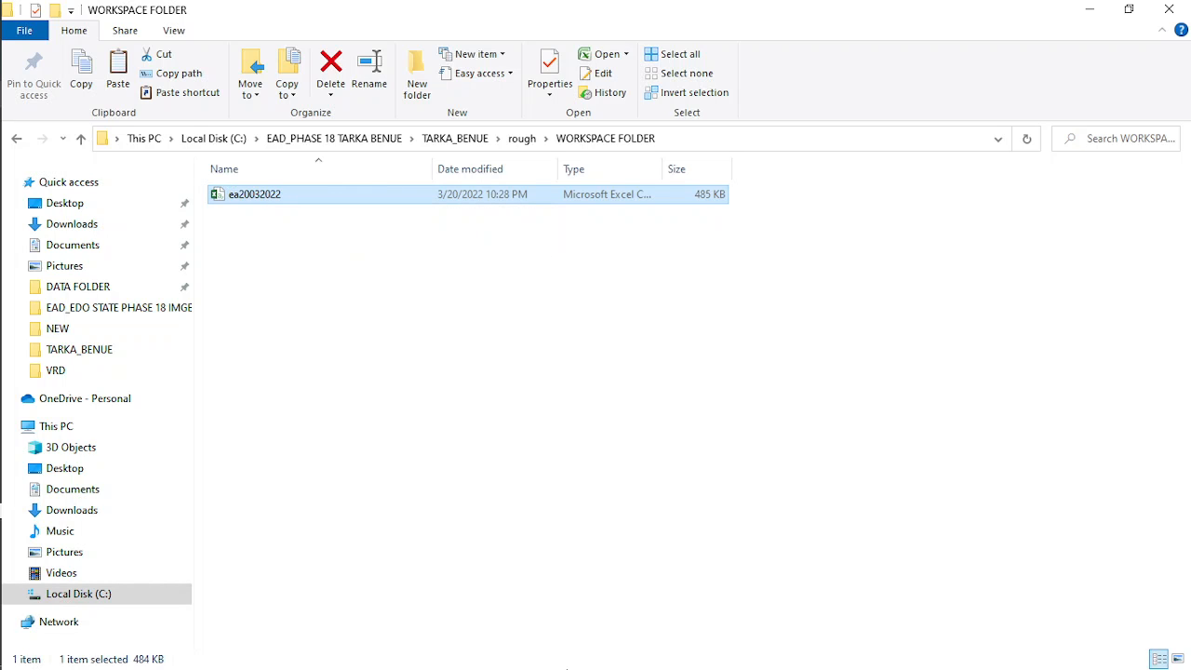
Switch to the TARKA BENUE map in ArcMap and remove the old jerry190322 layer.
mouse_move(1, 466)
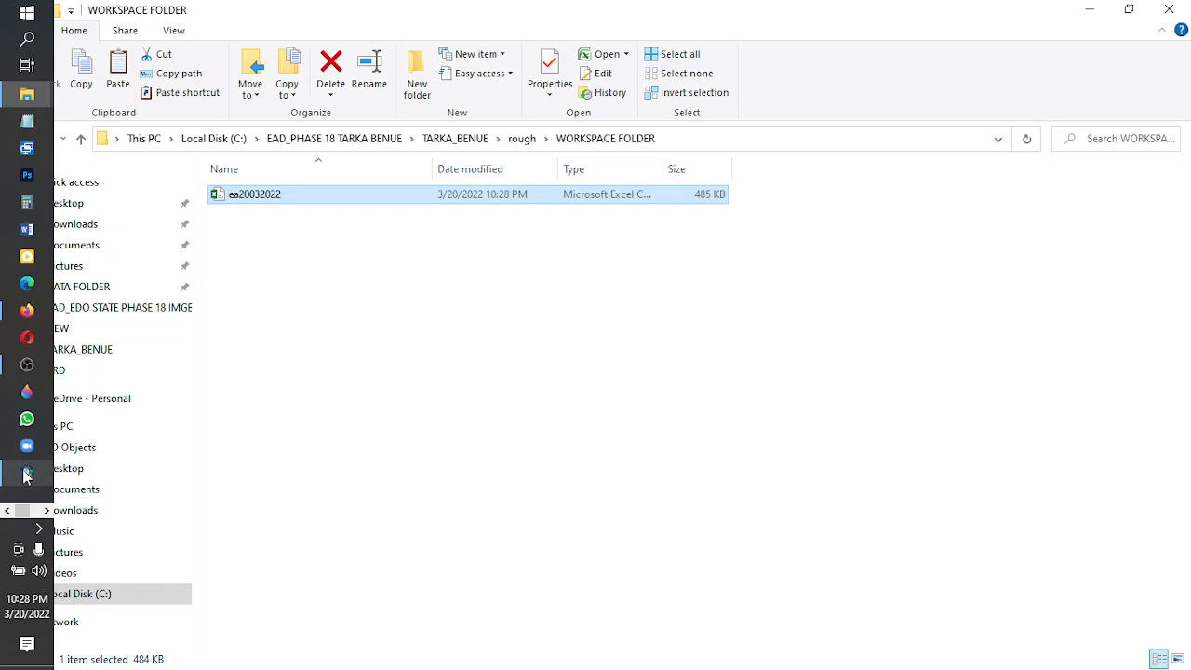
click(154, 475)
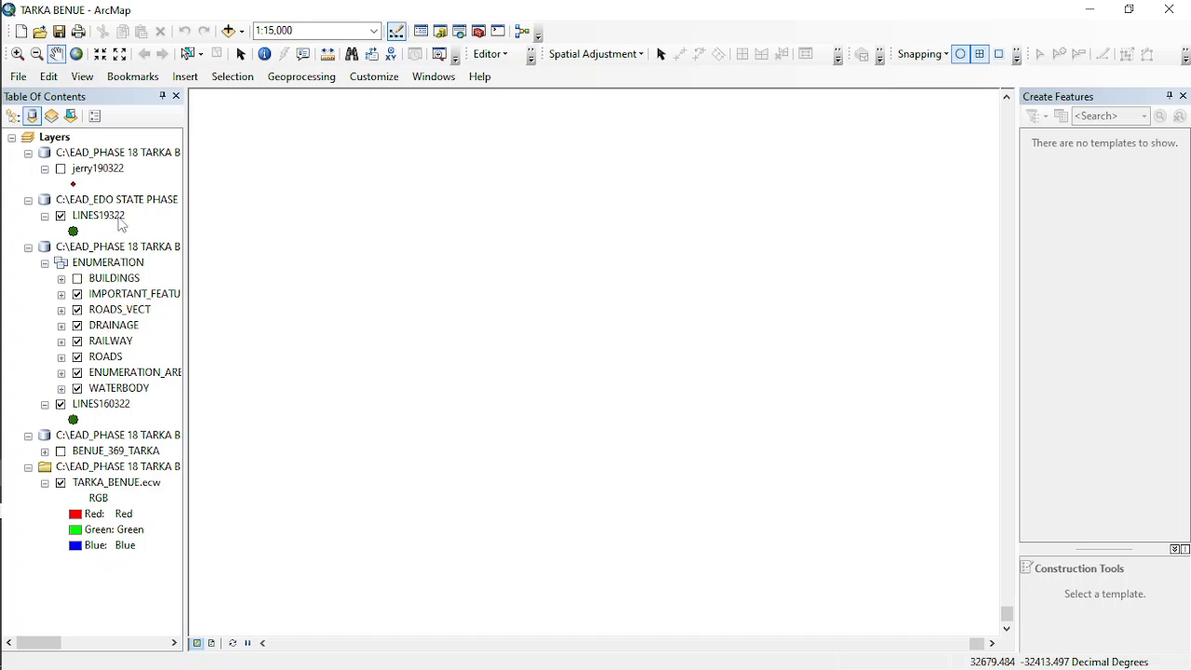
click(103, 167)
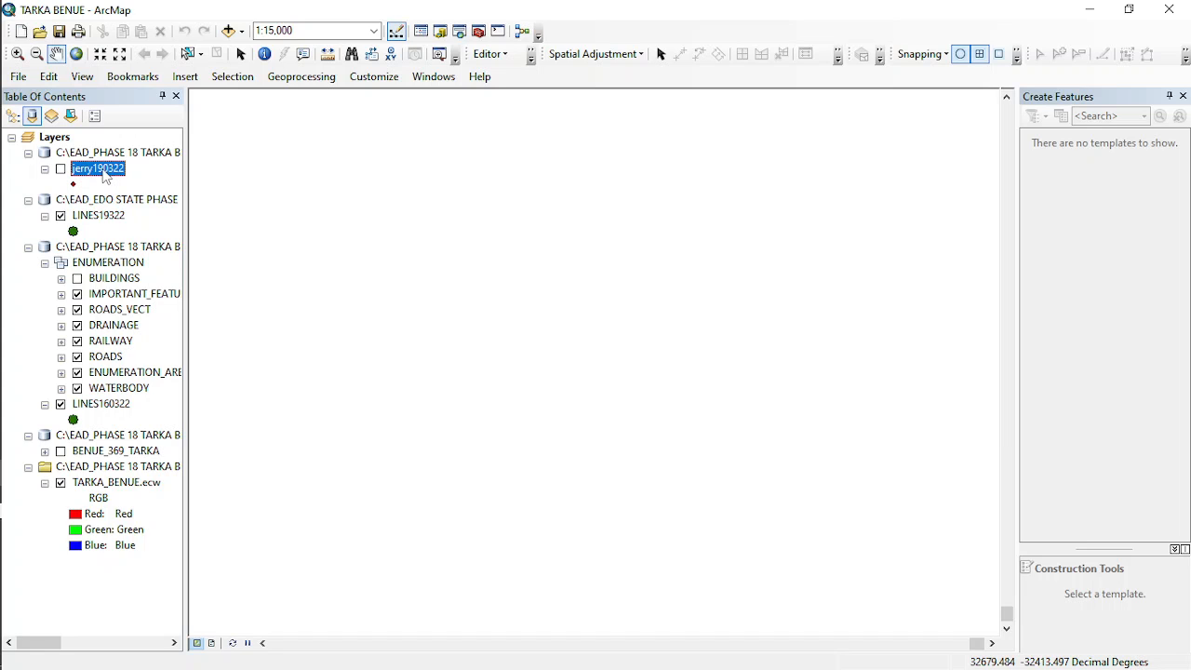
right_click(103, 171)
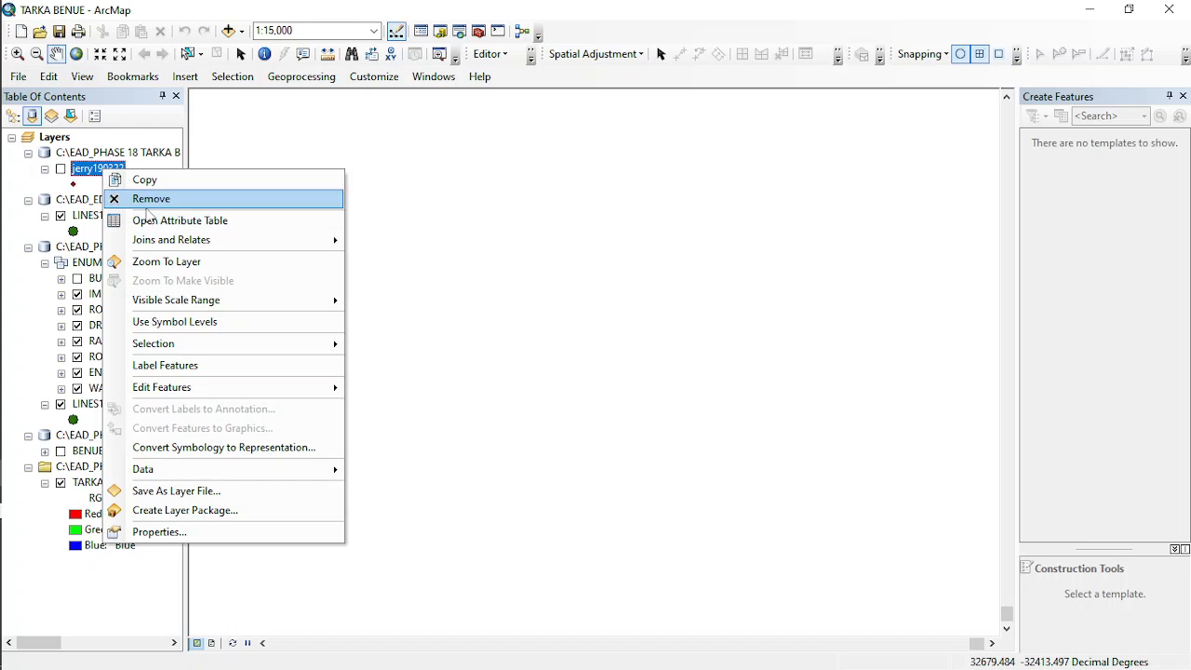
click(147, 204)
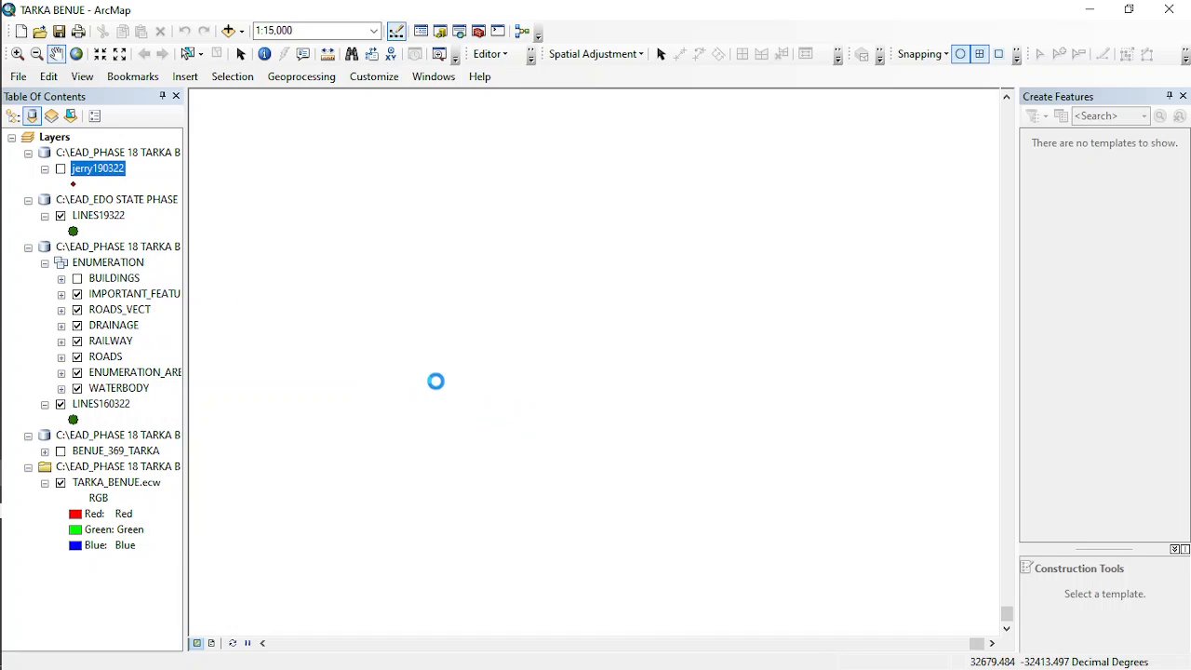
Zoom the map to the ENUMERATION_AREA layer and view its central cluster of enumeration areas.
scroll(383, 370, down, 2)
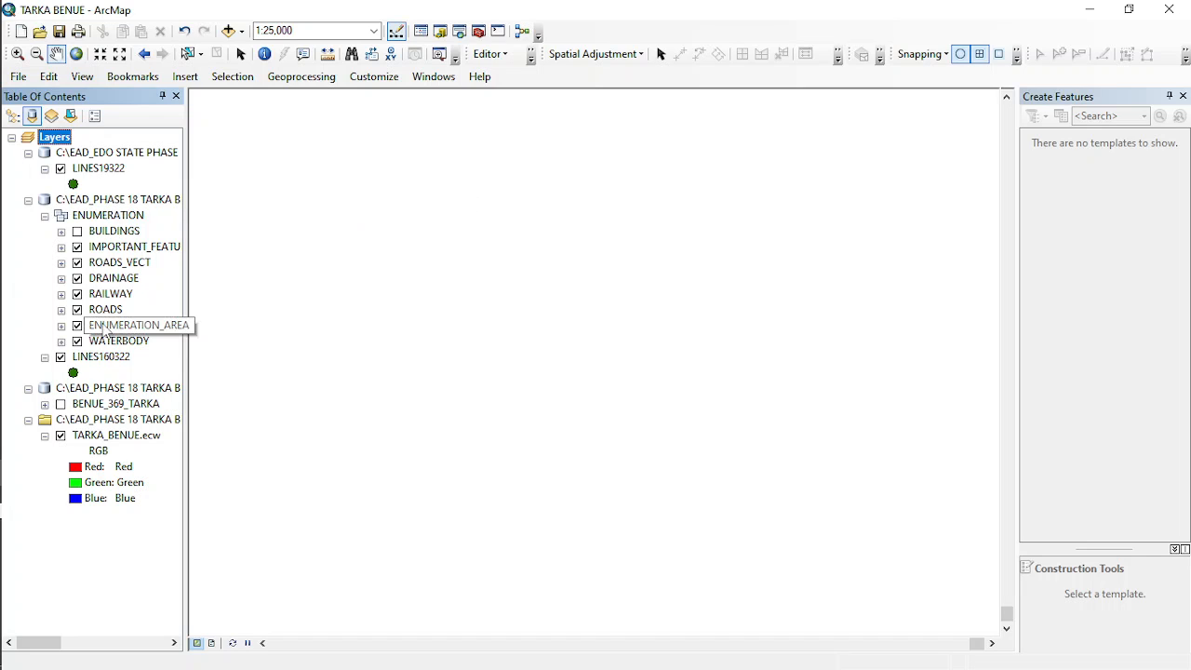
right_click(138, 325)
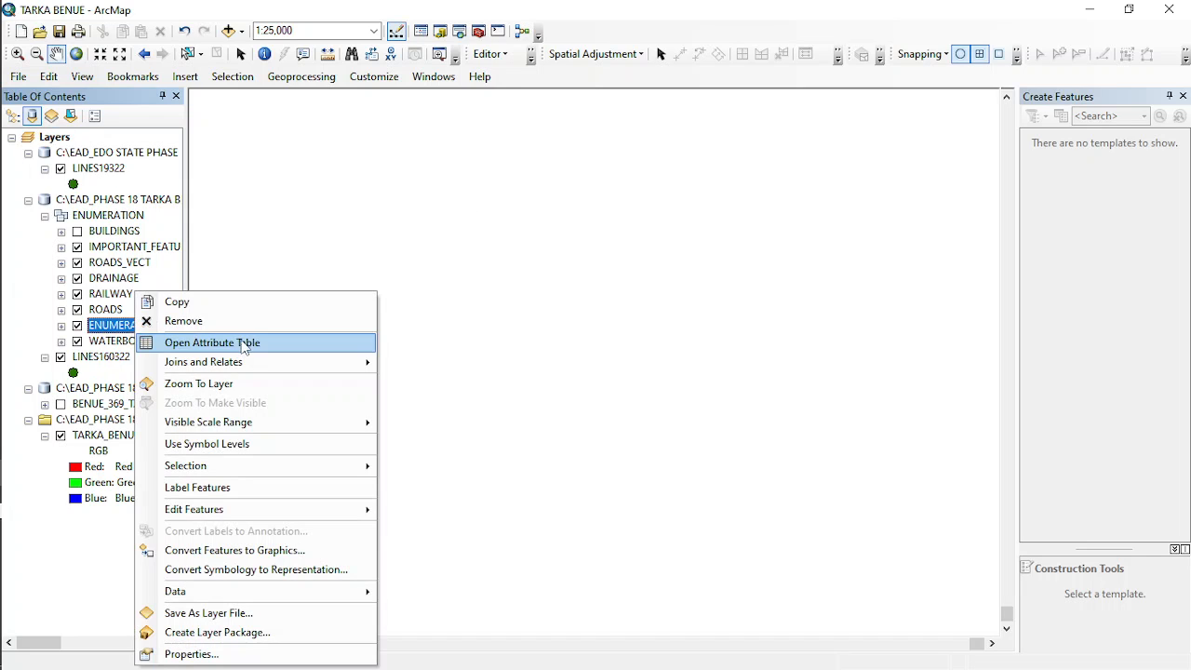
click(216, 384)
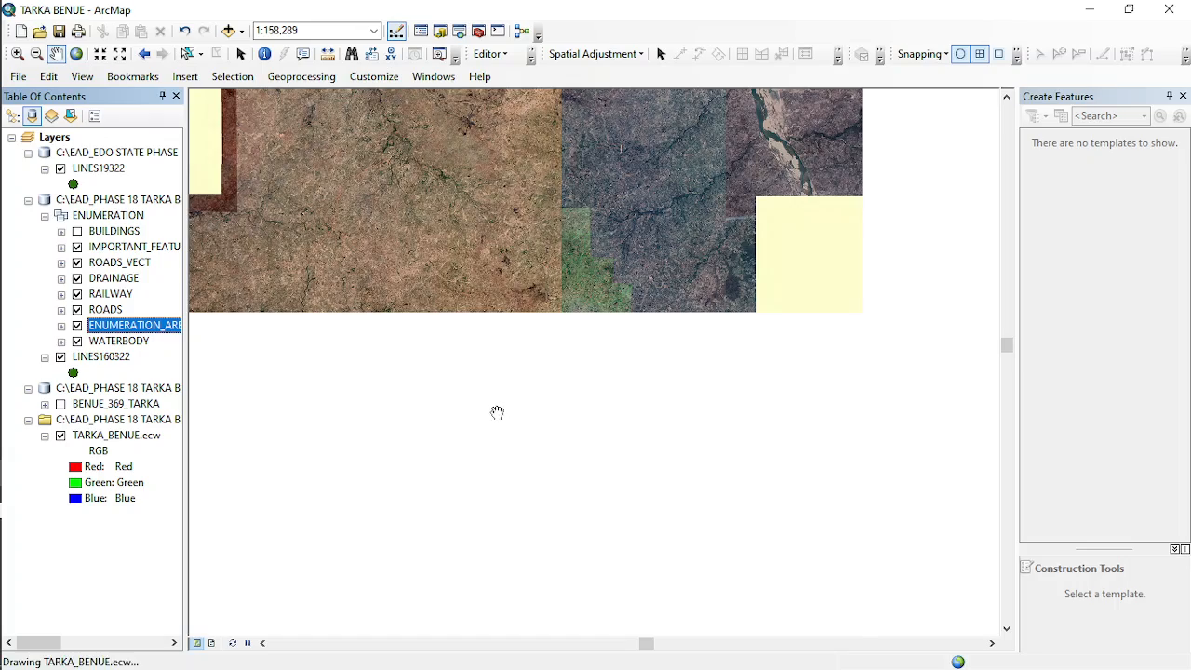
scroll(577, 354, up, 4)
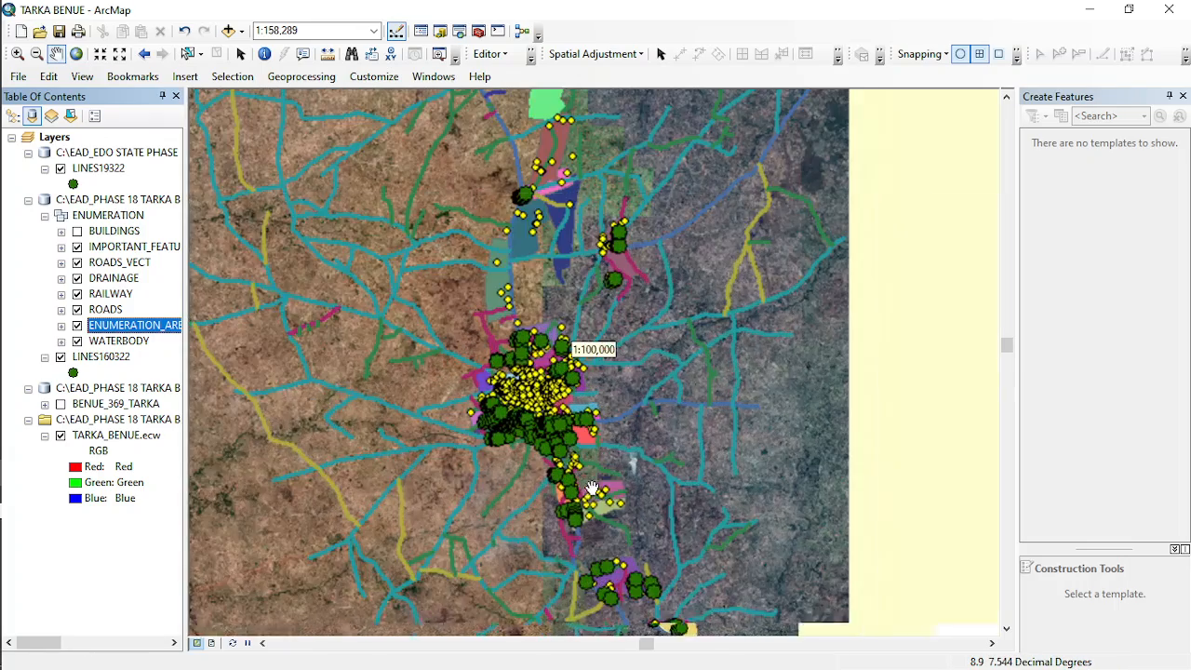
scroll(467, 357, up, 2)
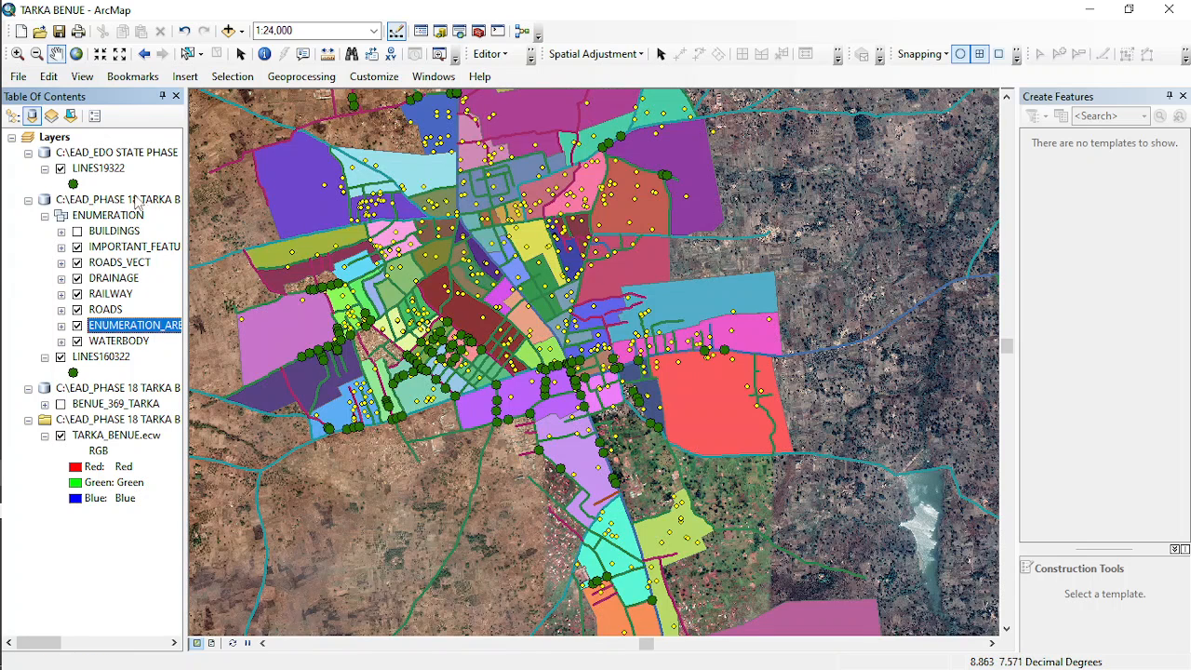
Show the Catalog in place of Create Features and open the UPDATING_VALIDATION_TOOL_2.15 model from the VALIDATION REPORT folder.
click(443, 33)
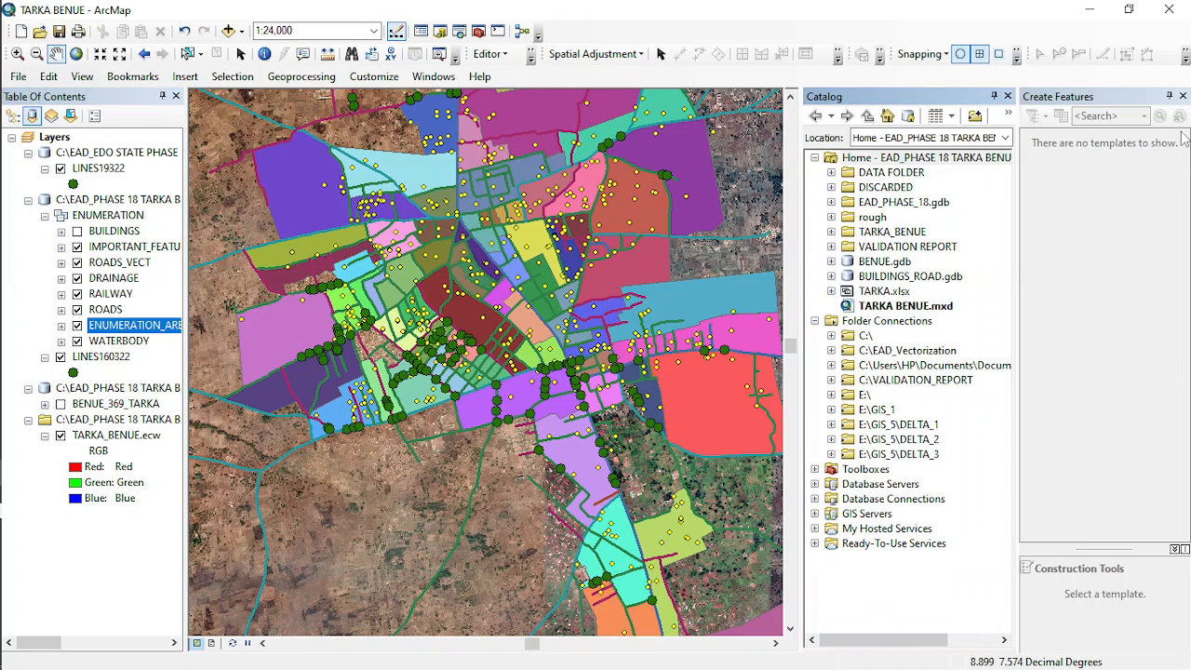
click(1183, 96)
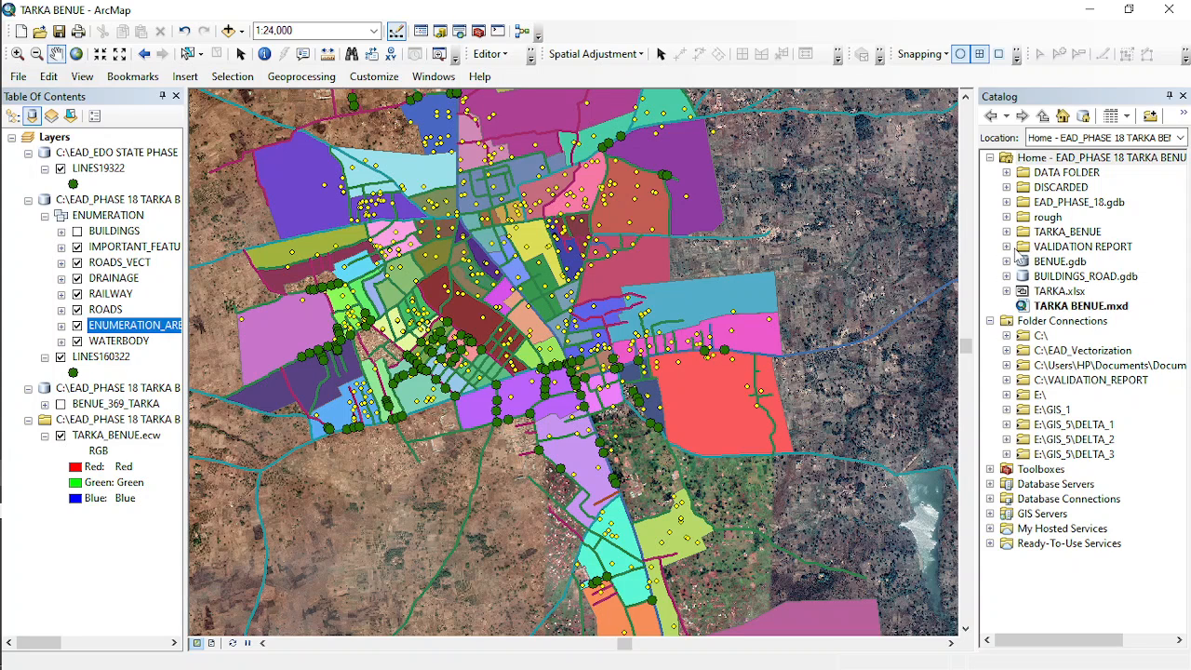
click(1006, 247)
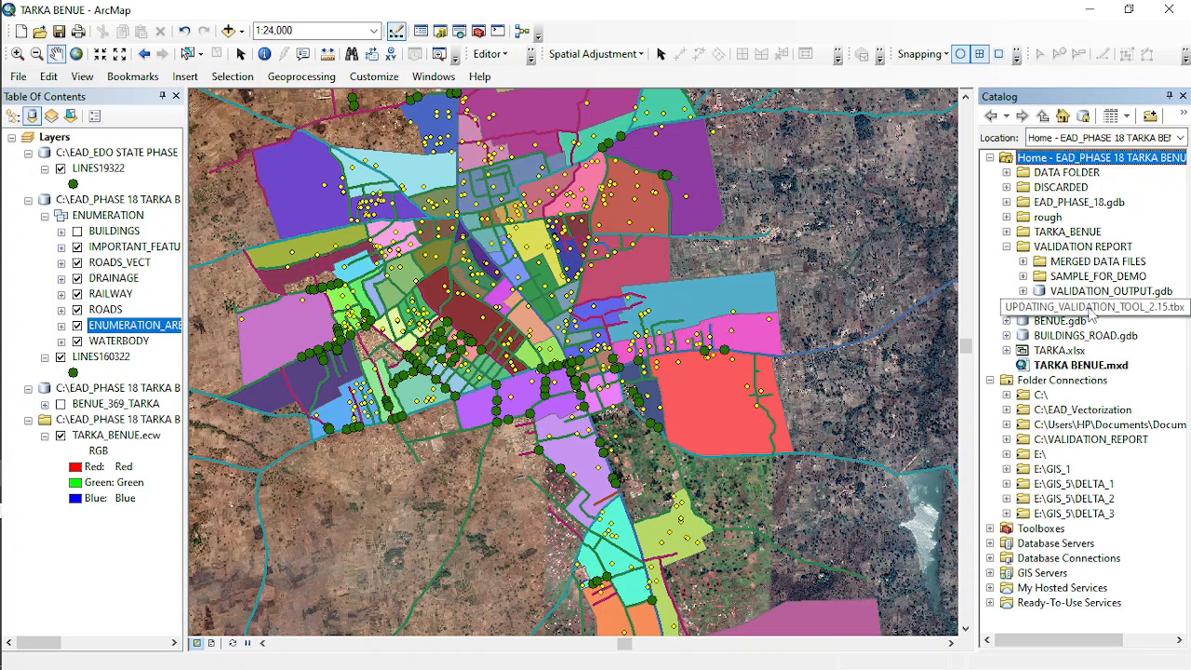
click(1089, 308)
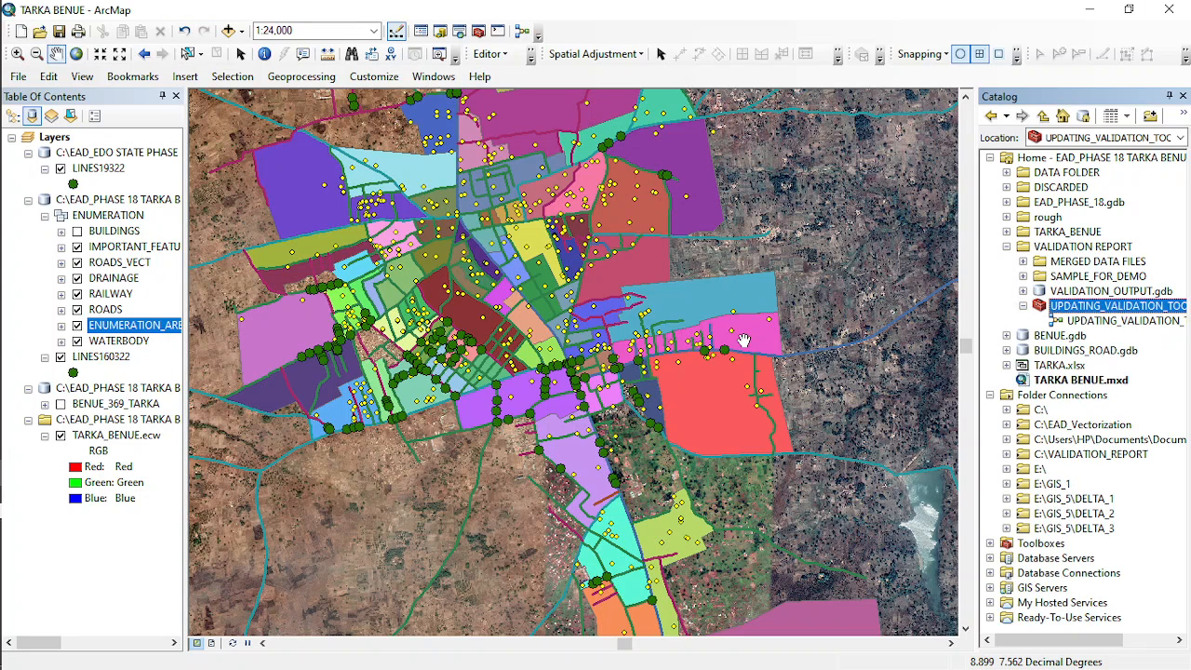
click(1083, 320)
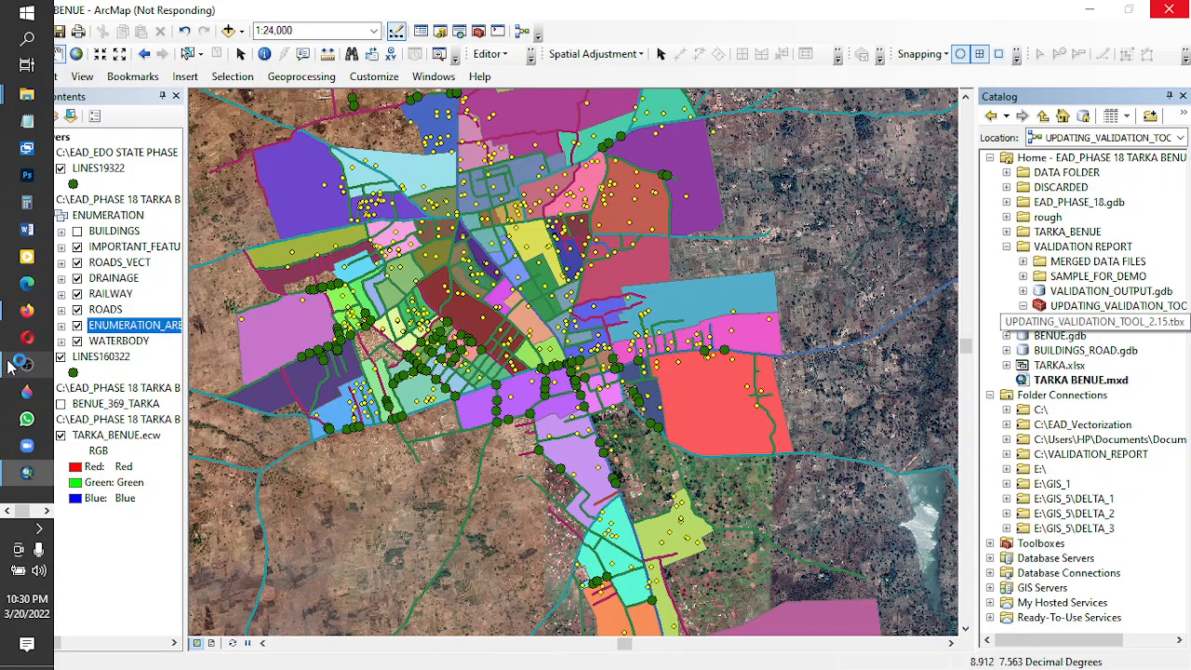
mouse_move(27, 368)
click(149, 363)
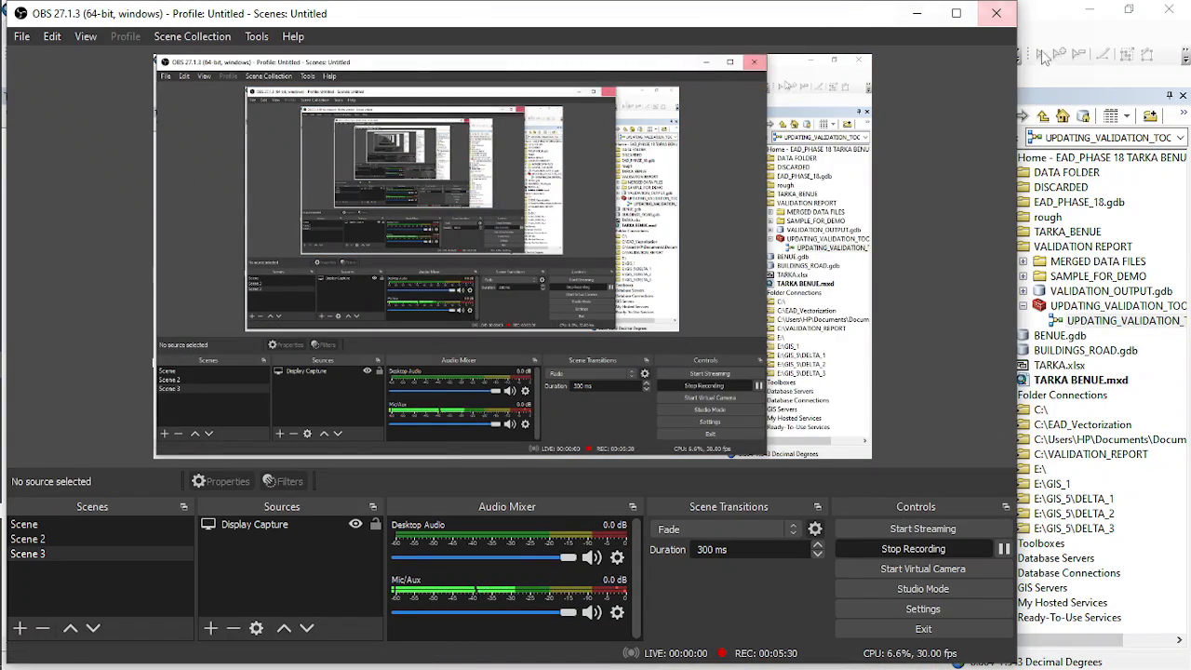
click(917, 13)
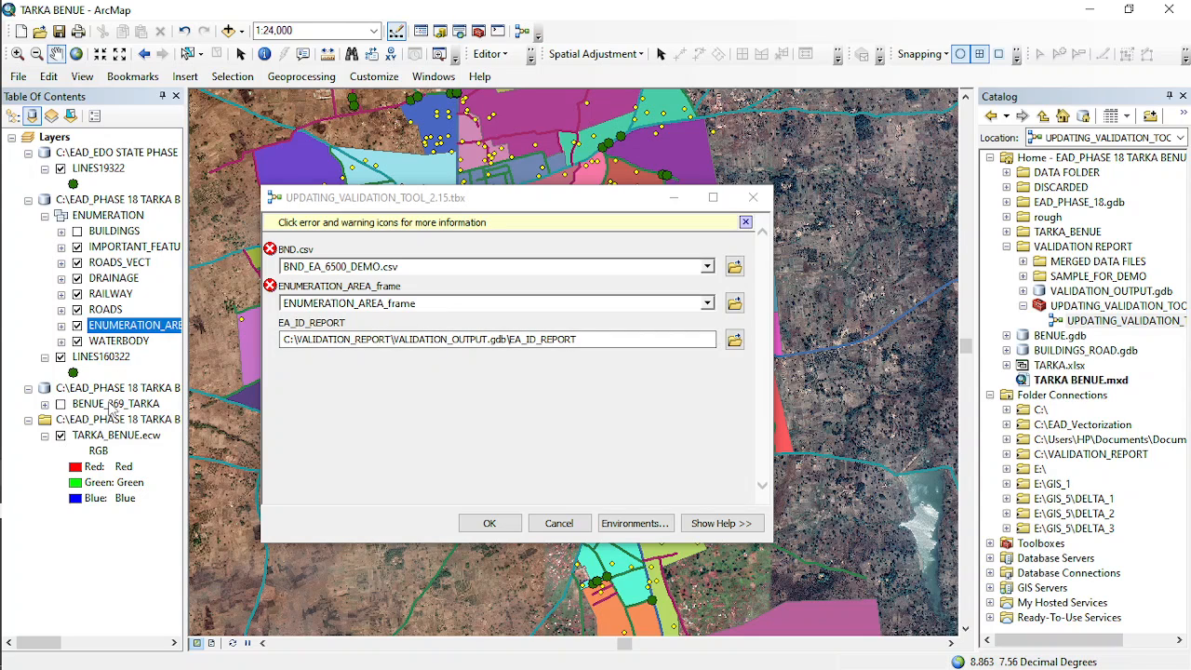
Set the tool's ENUMERATION_AREA_frame to BENUE_369_TARKA and its BND.csv input to ea20032022.csv from rough\WORKSPACE FOLDER.
drag(110, 406, 406, 303)
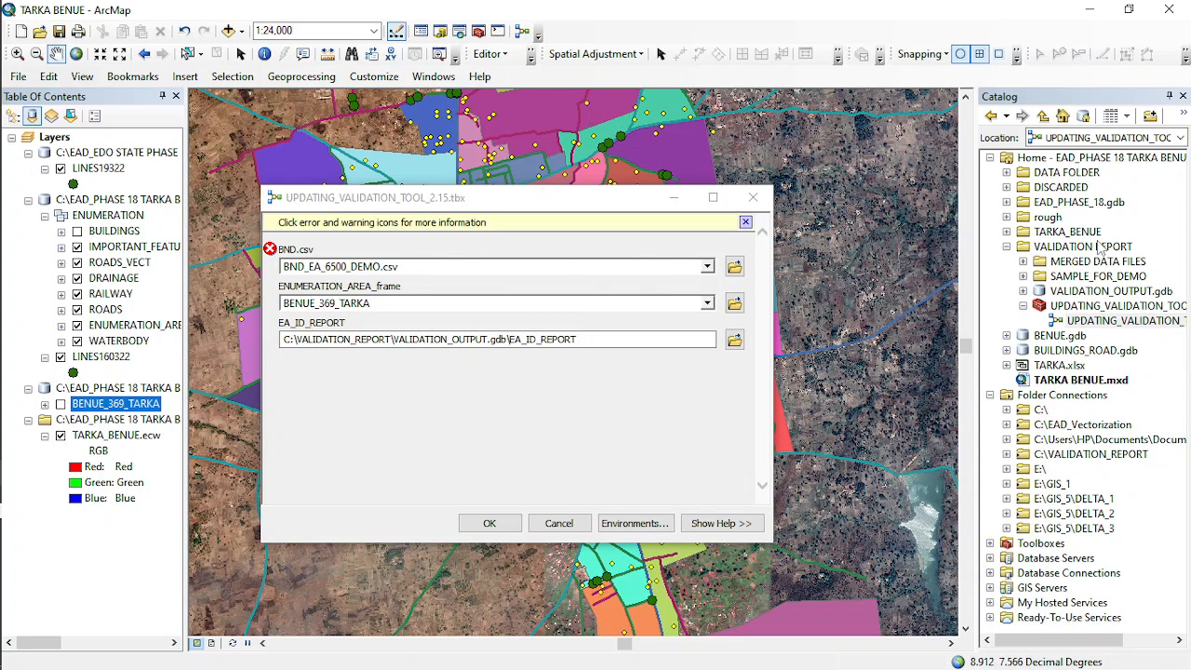
click(1007, 217)
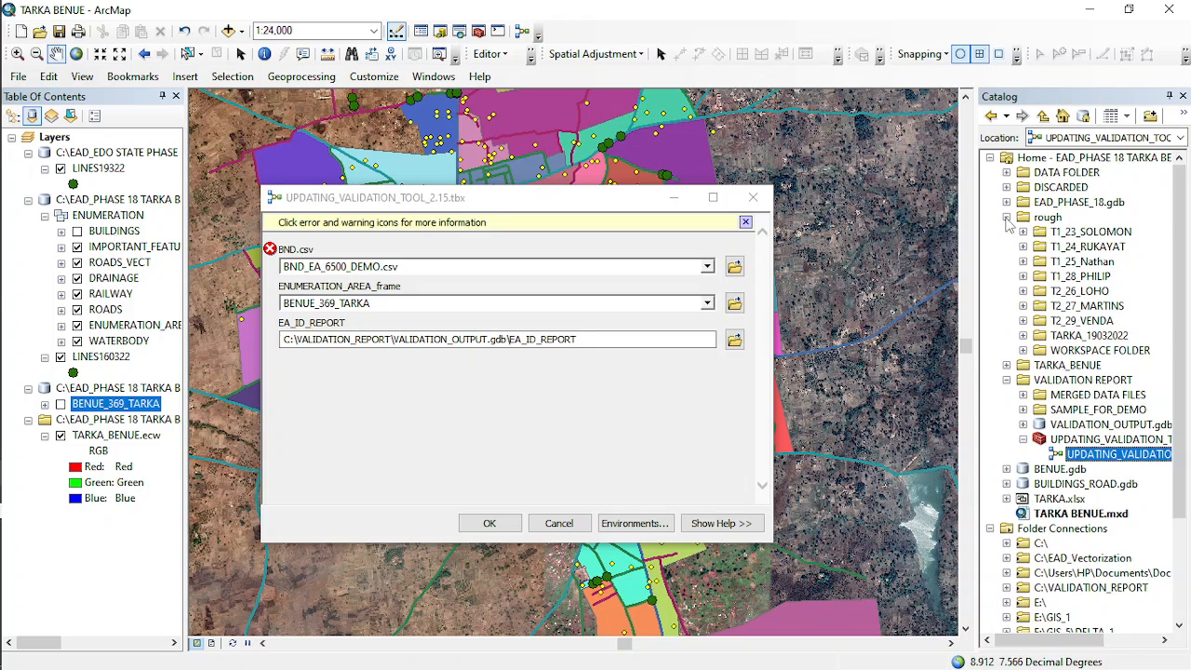
click(1023, 351)
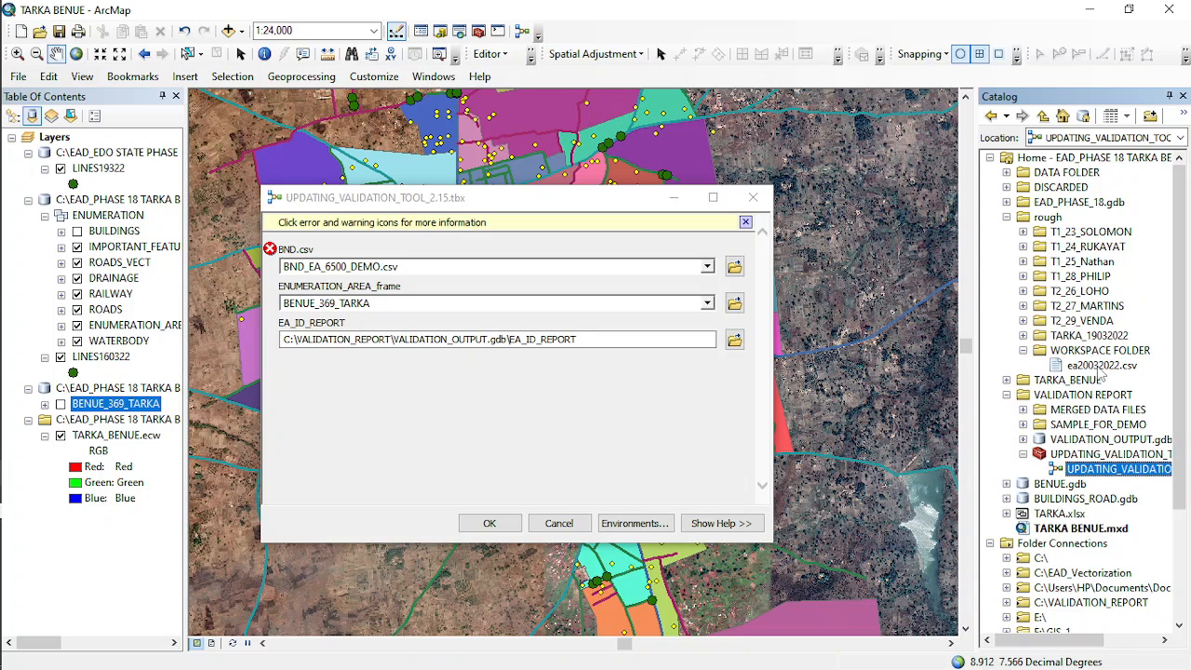
drag(1105, 369, 369, 264)
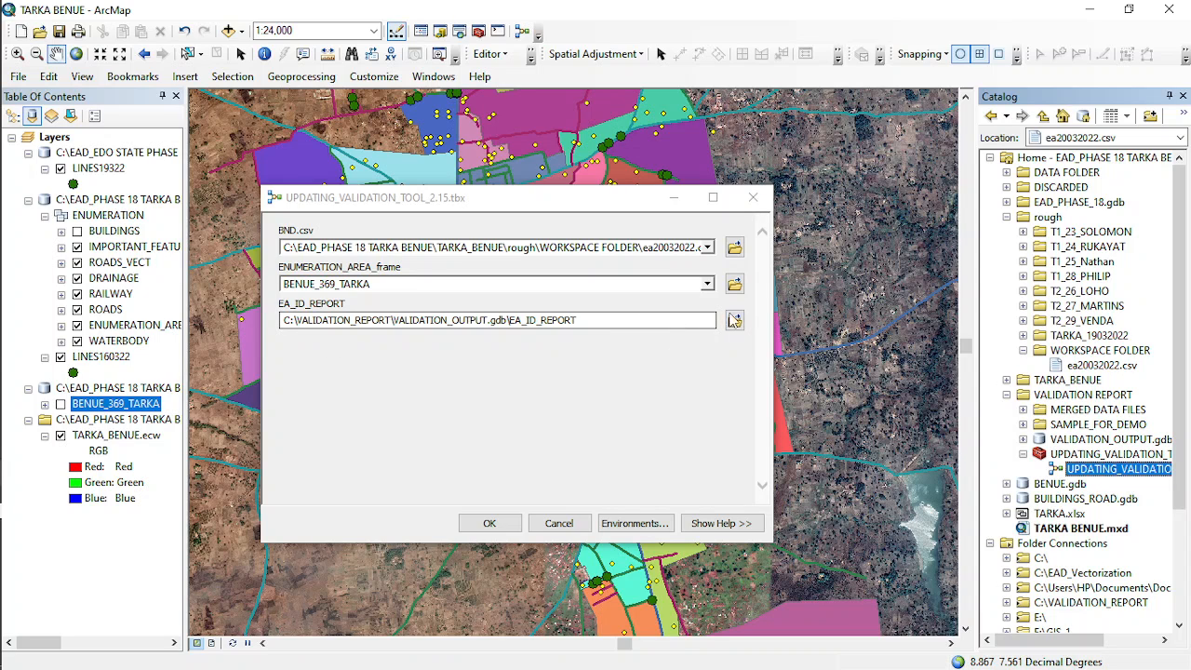
Set the EA_ID_REPORT output to jerry20032022 in VALIDATION_OUTPUT.gdb and run the validation tool.
click(735, 322)
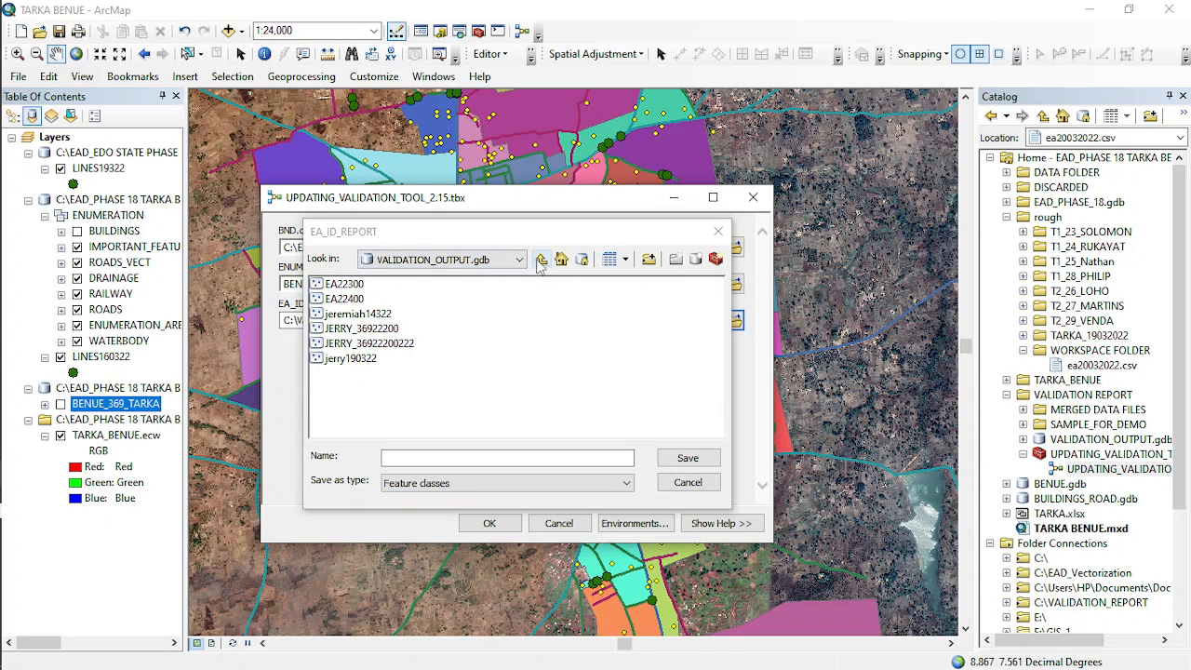
click(406, 459)
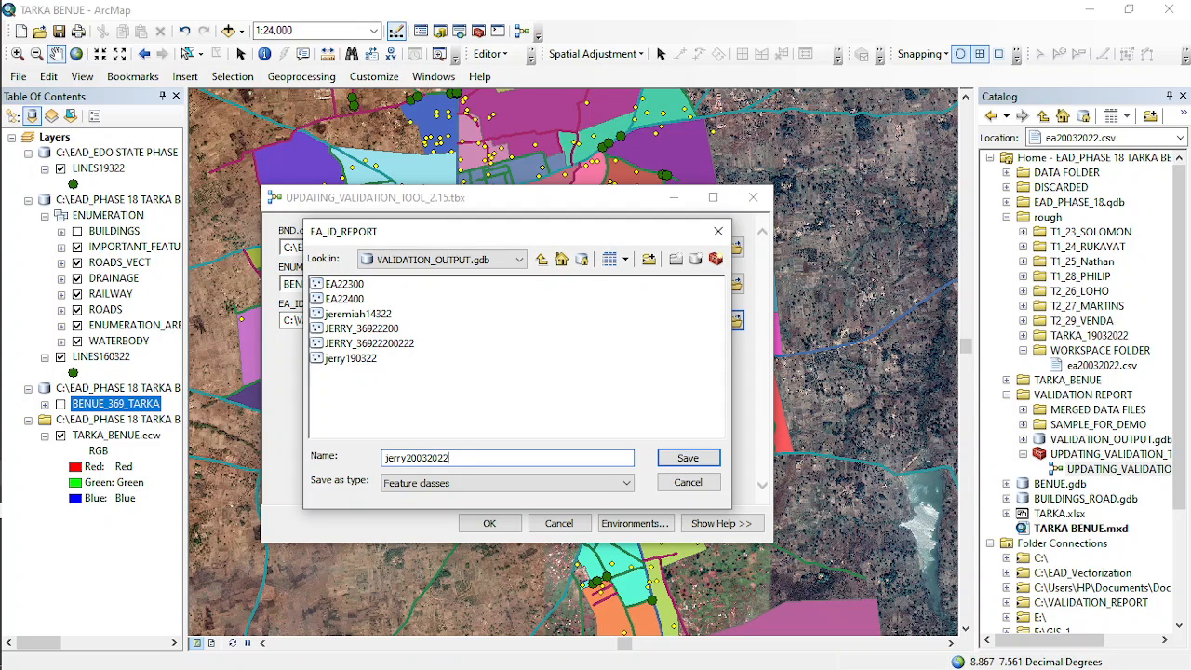
click(689, 457)
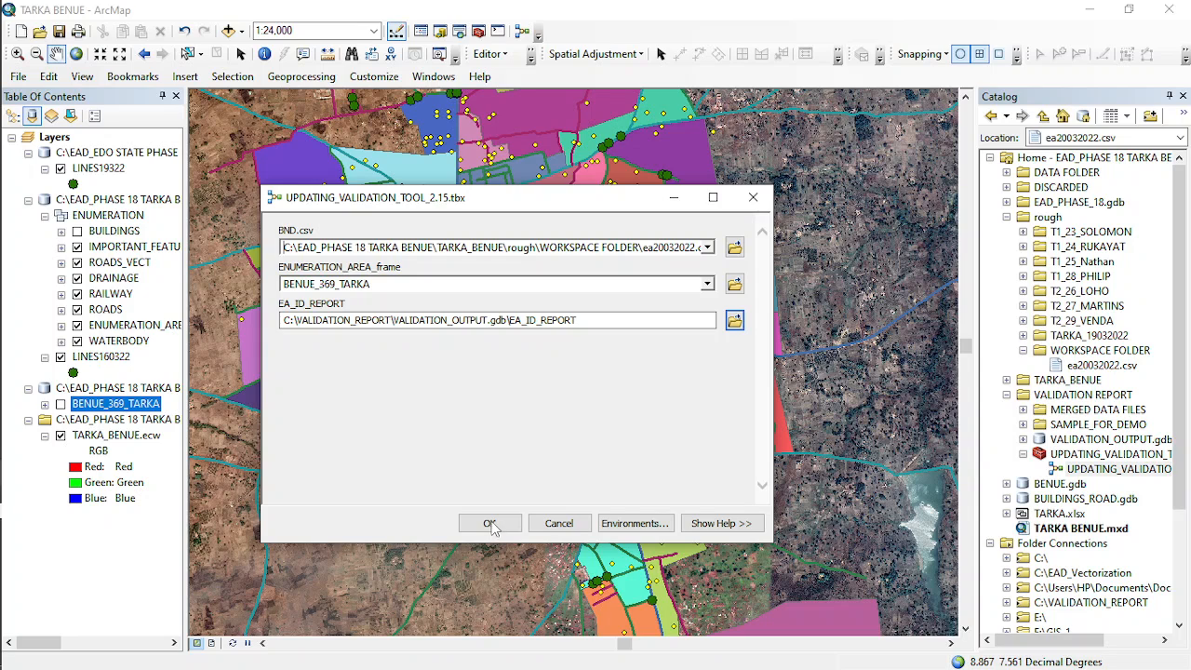
click(492, 524)
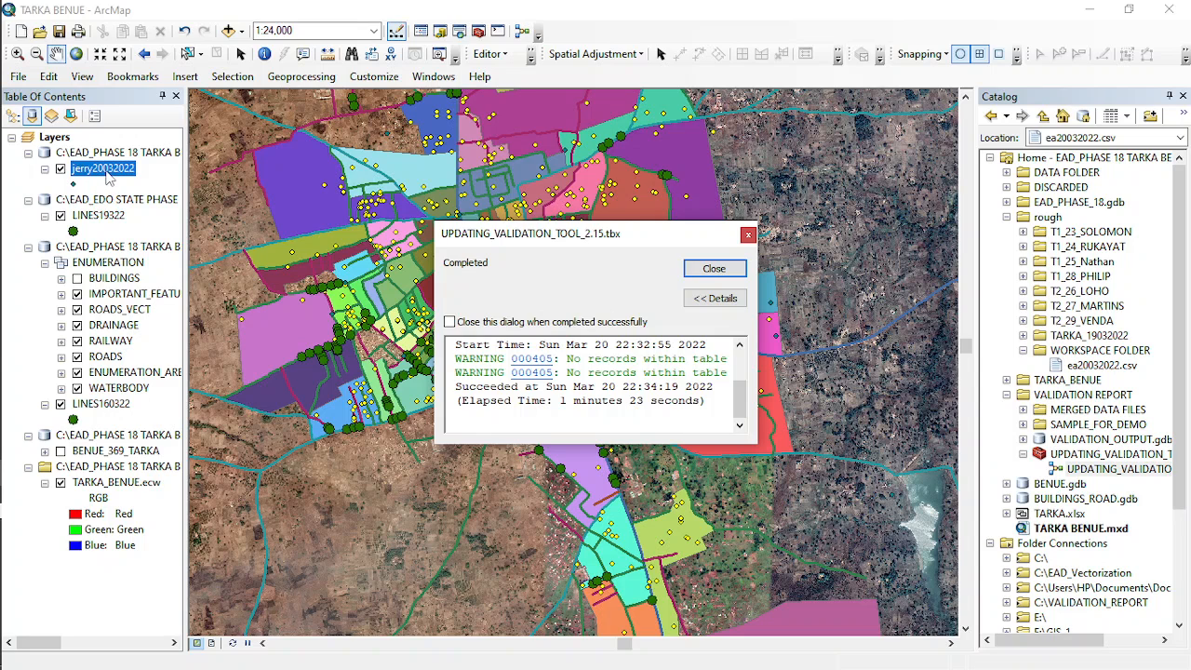
click(715, 271)
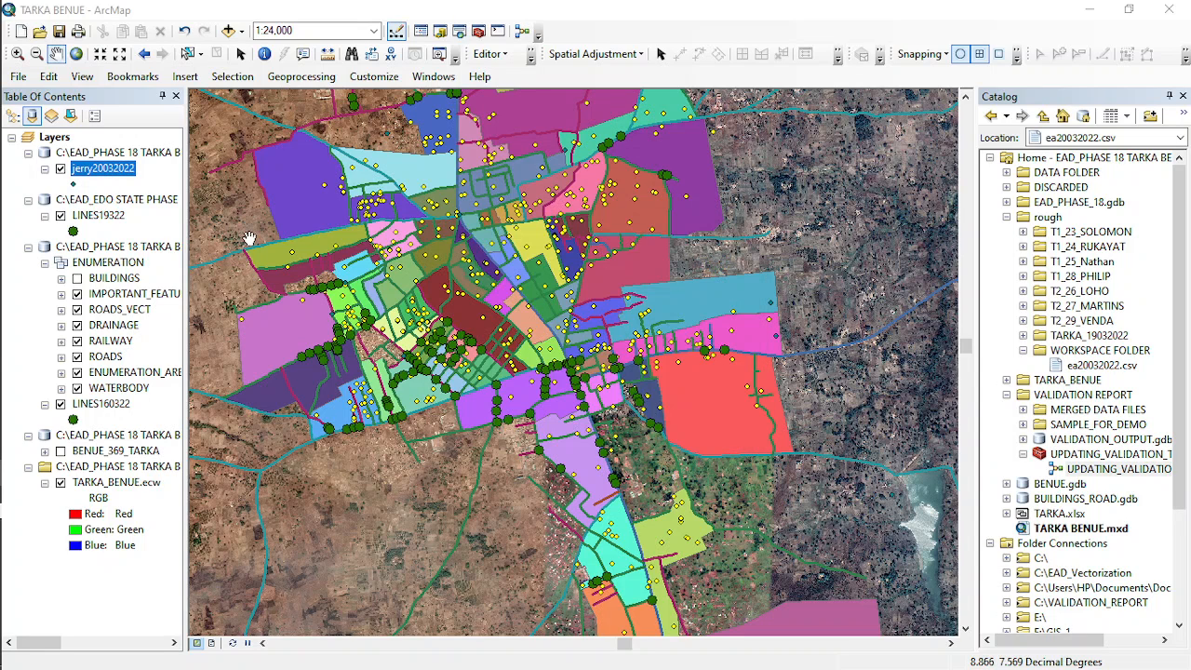
Open the jerry20032022 attribute table, hide the Catalog, and examine the STATUS_2 column for passed and flagged records.
right_click(91, 169)
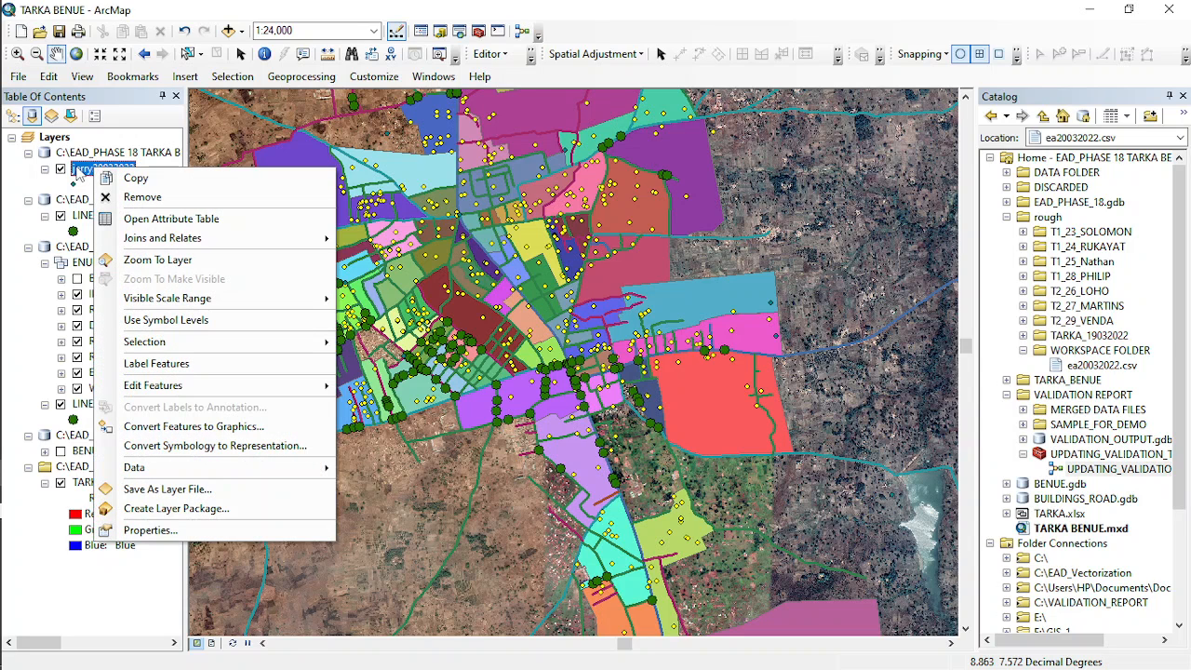
click(156, 220)
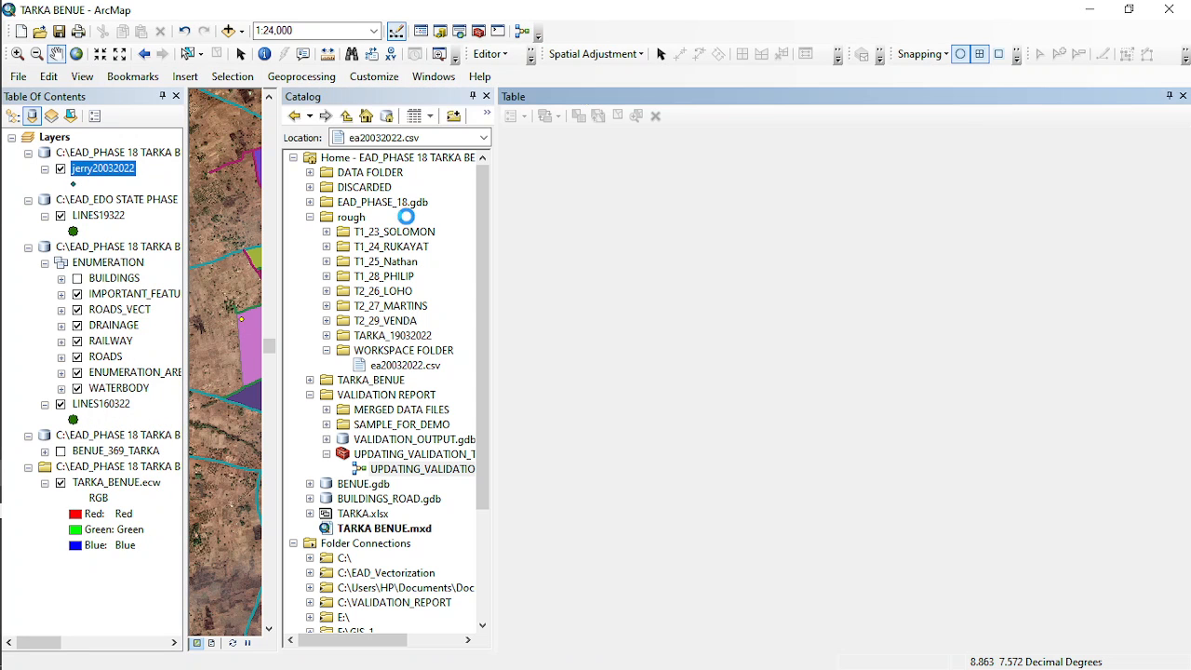
click(486, 97)
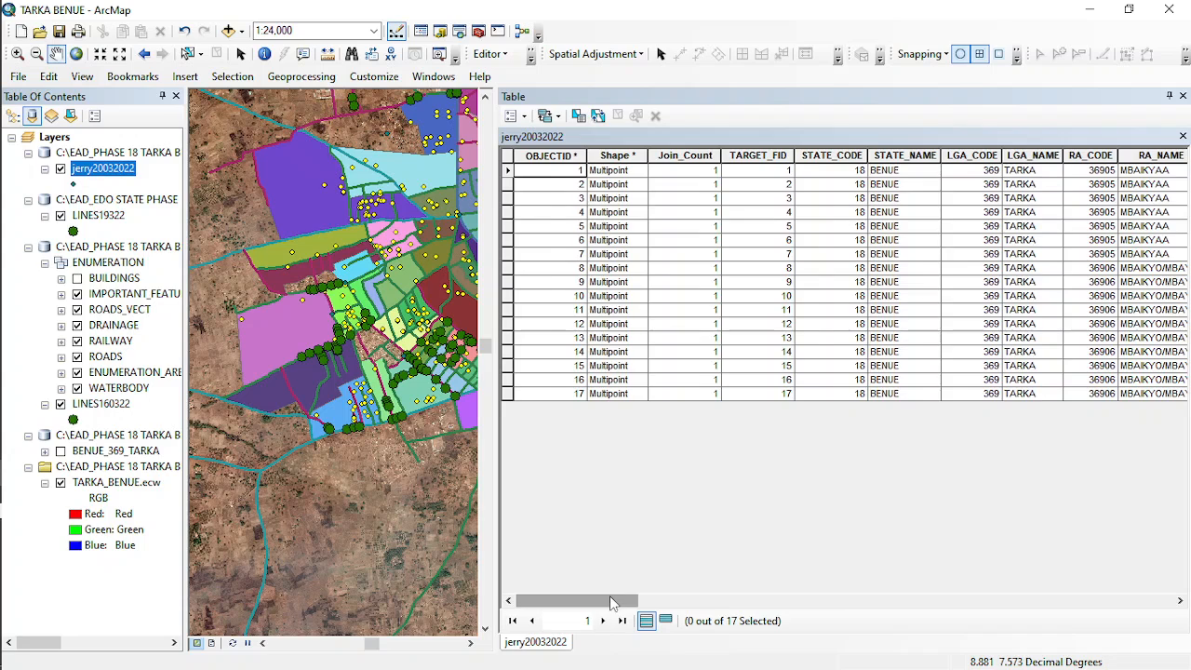
drag(612, 602, 1146, 602)
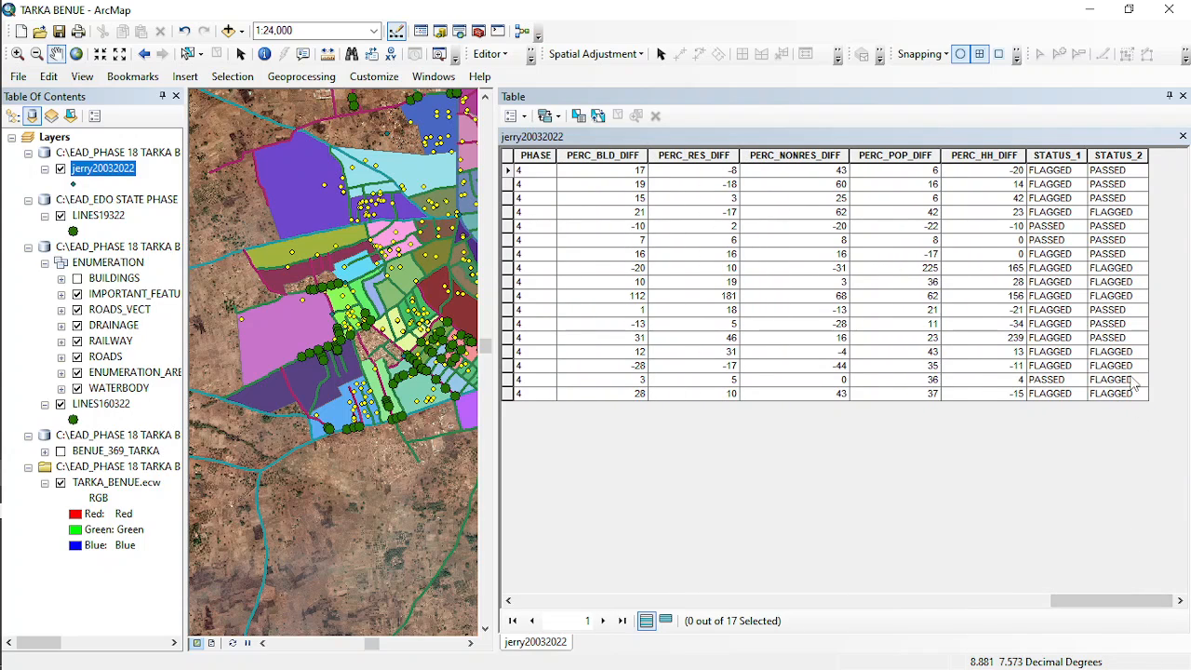
click(1117, 156)
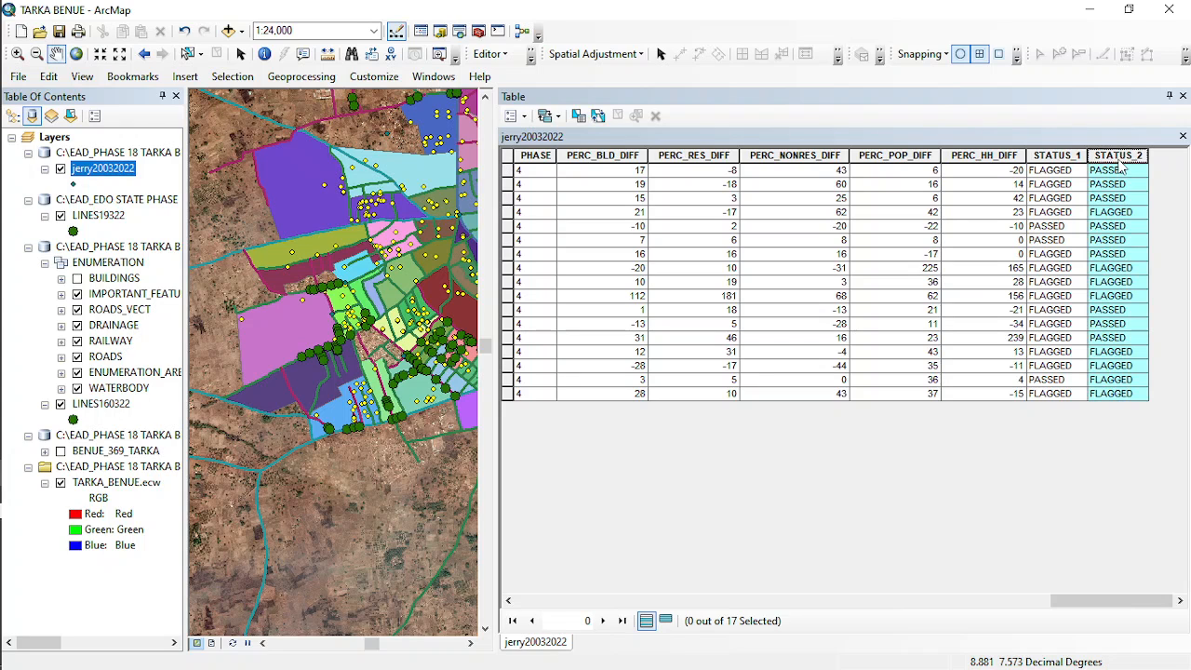
Sort the jerry20032022 attribute table by STATUS_2, toggling the order and ending with the FLAGGED records listed before the PASSED ones.
double_click(1117, 157)
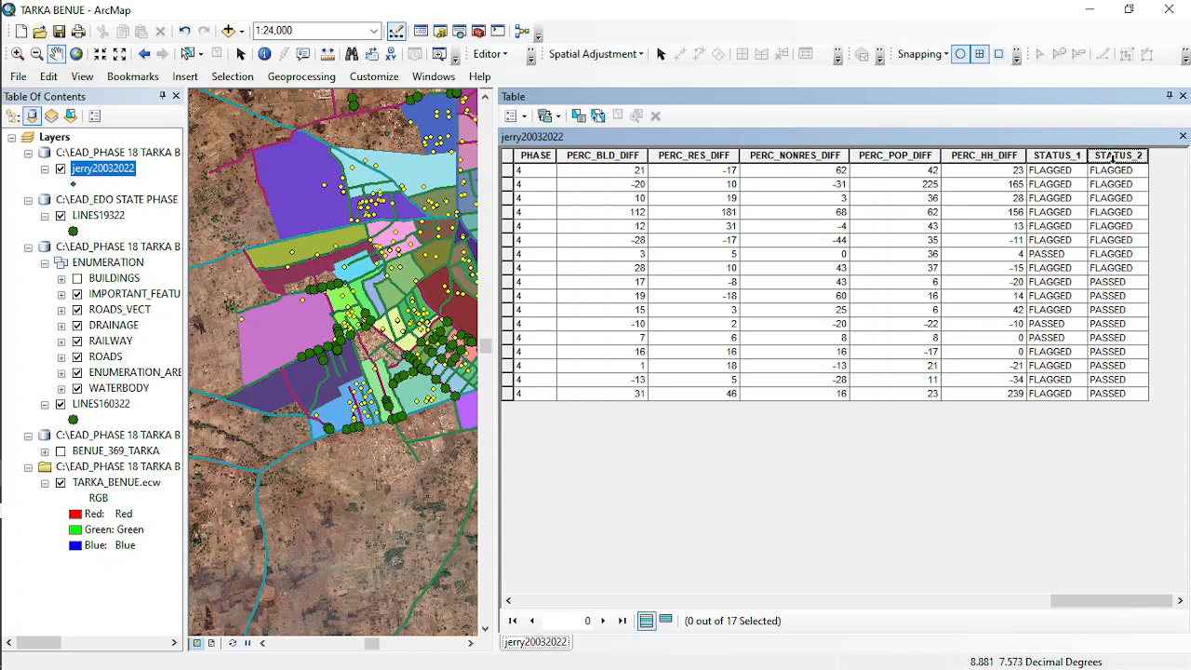
click(1112, 156)
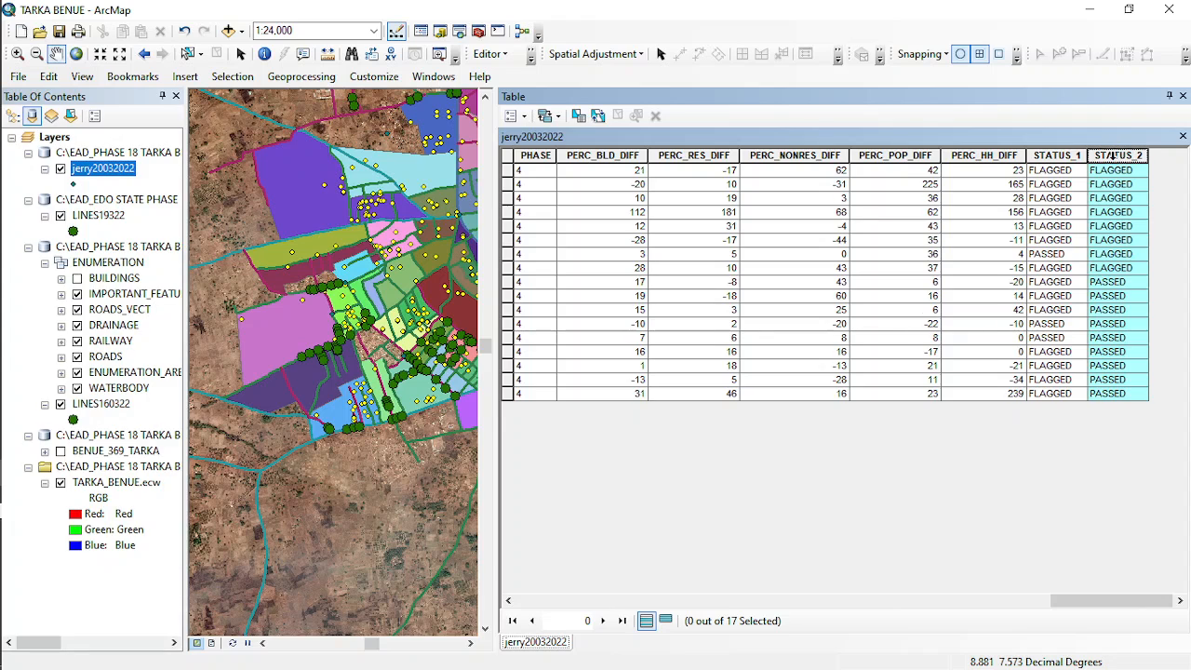
double_click(1113, 156)
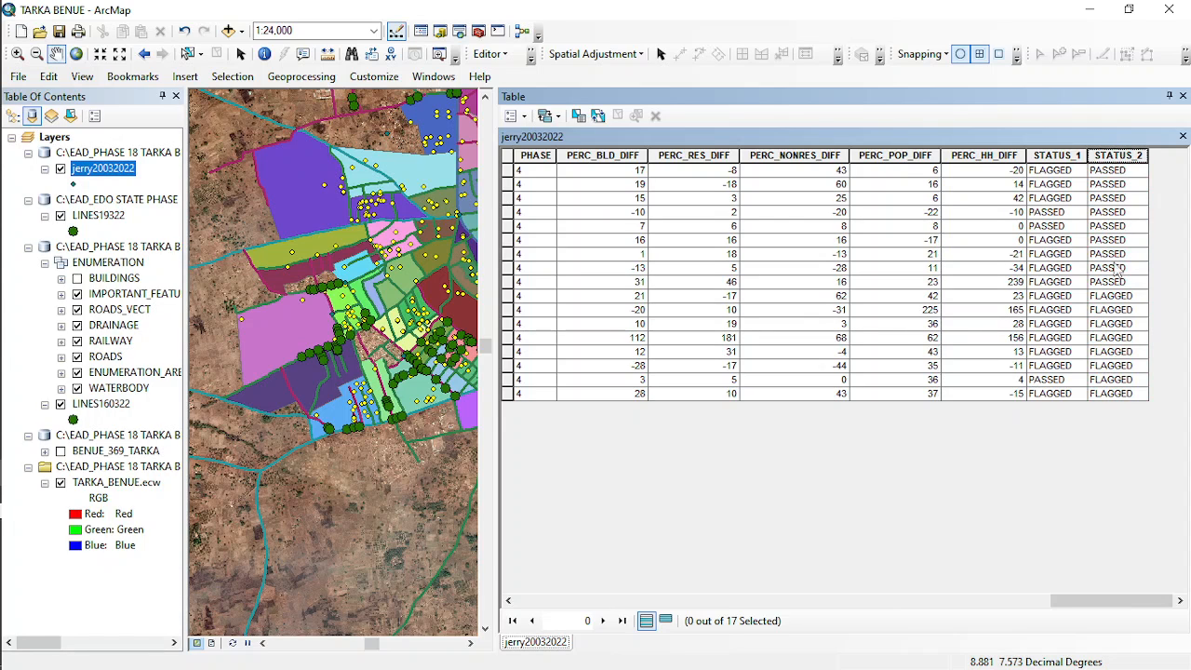
click(1110, 157)
double_click(1110, 156)
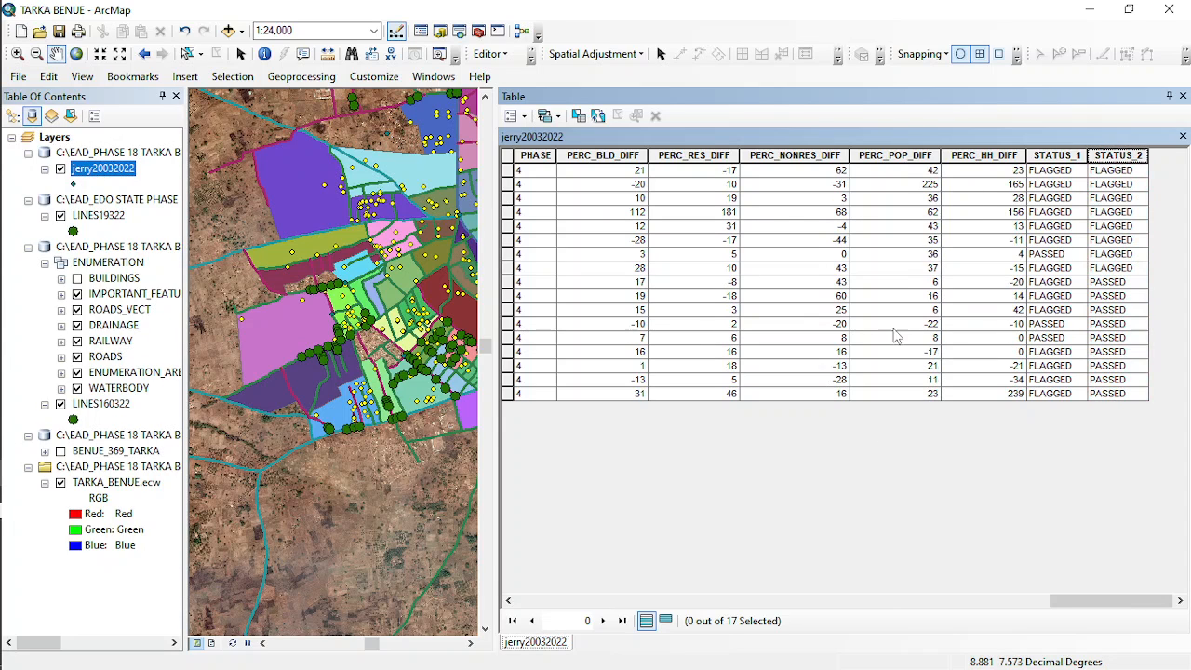
Examine the enumeration areas' names and codes, old and new household and population totals, and percentage-difference and status columns in the table.
drag(1117, 603, 745, 624)
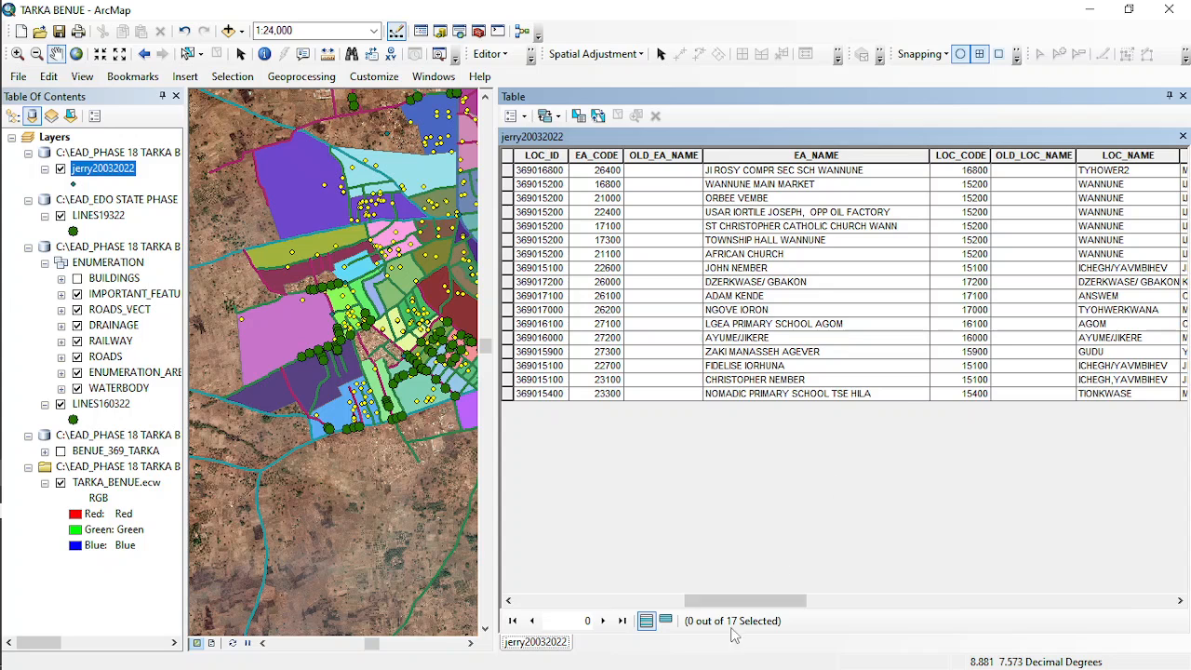
drag(771, 606, 1139, 635)
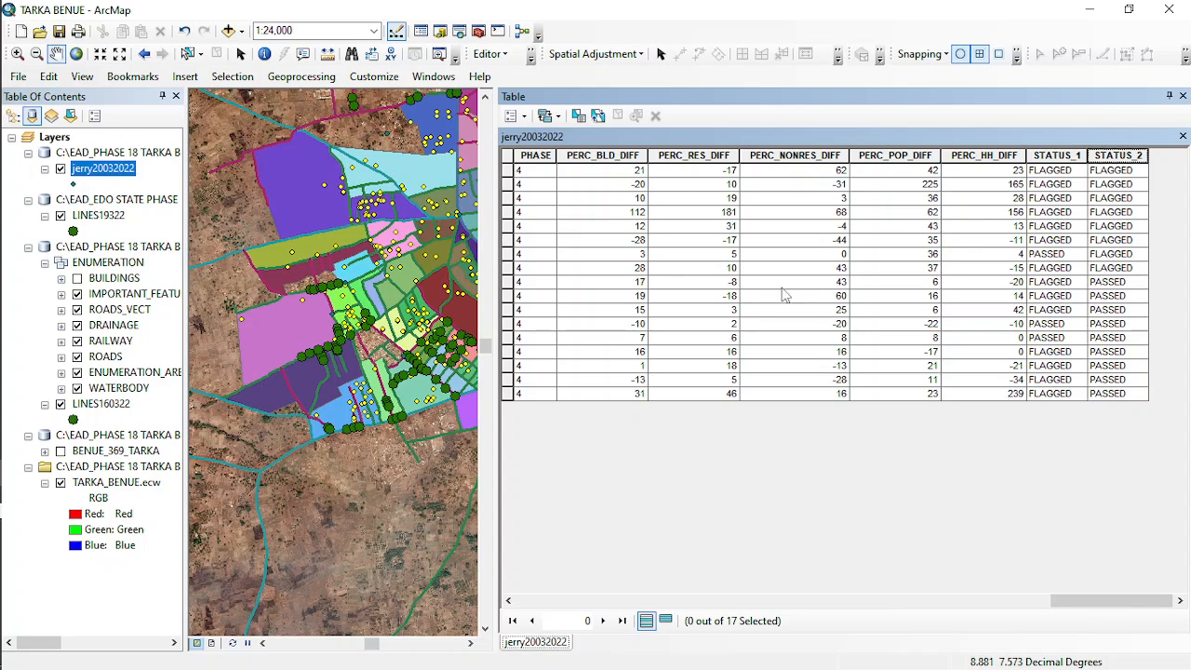
drag(1094, 603, 952, 606)
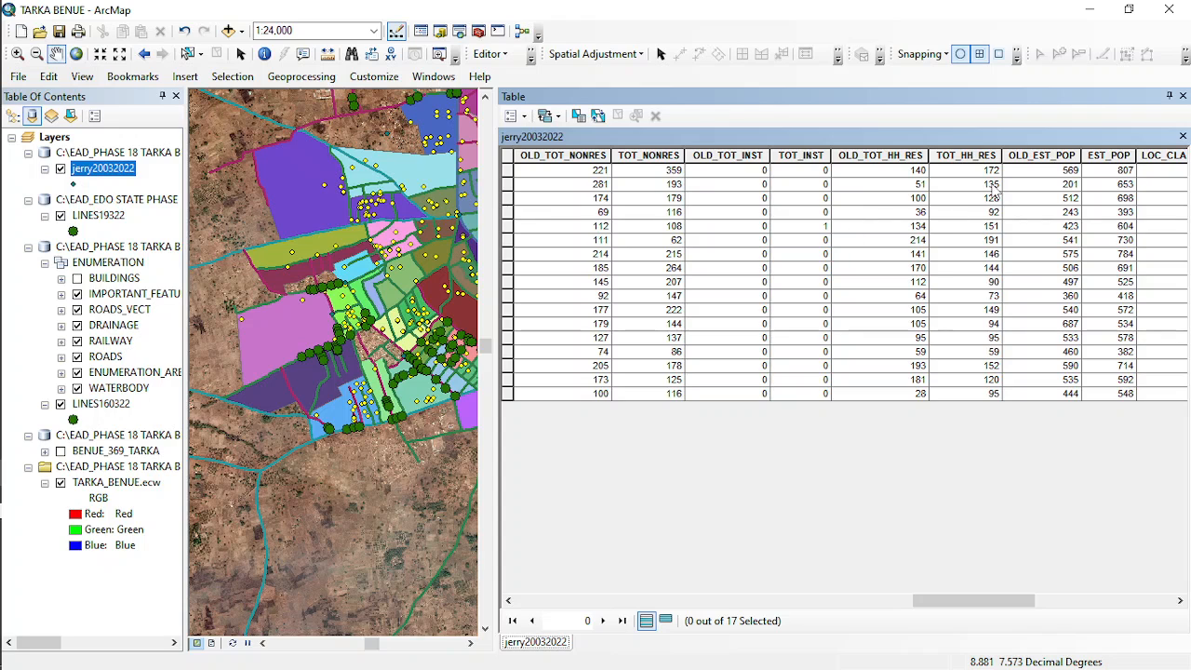
drag(940, 603, 1140, 607)
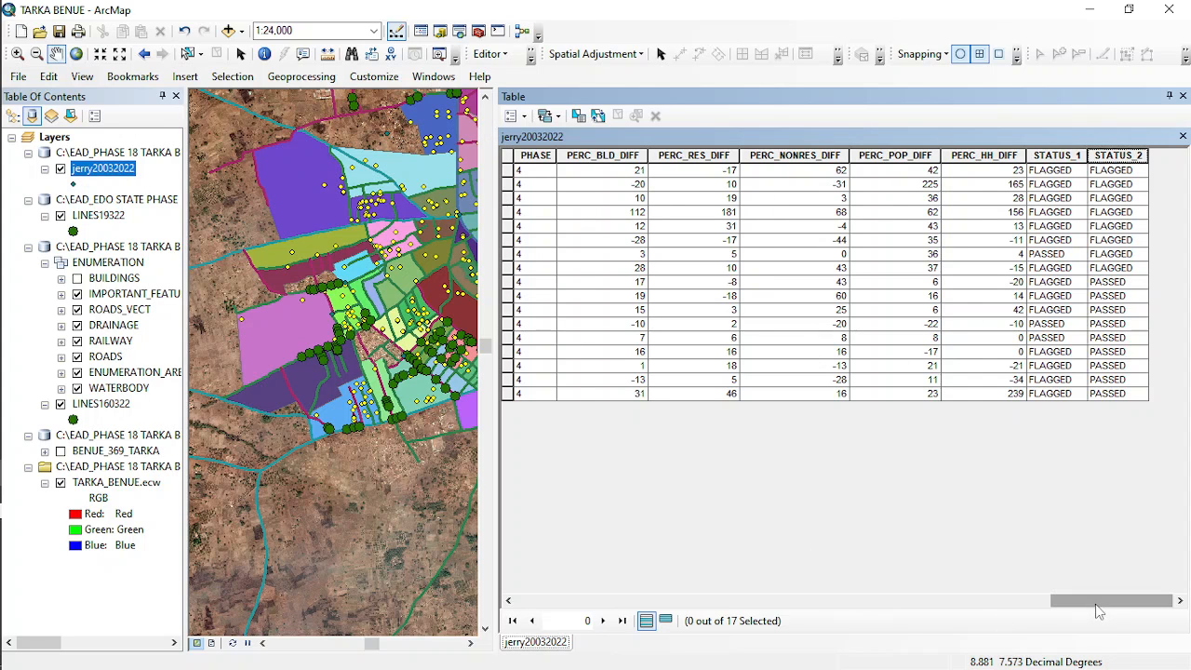
drag(1096, 604, 488, 545)
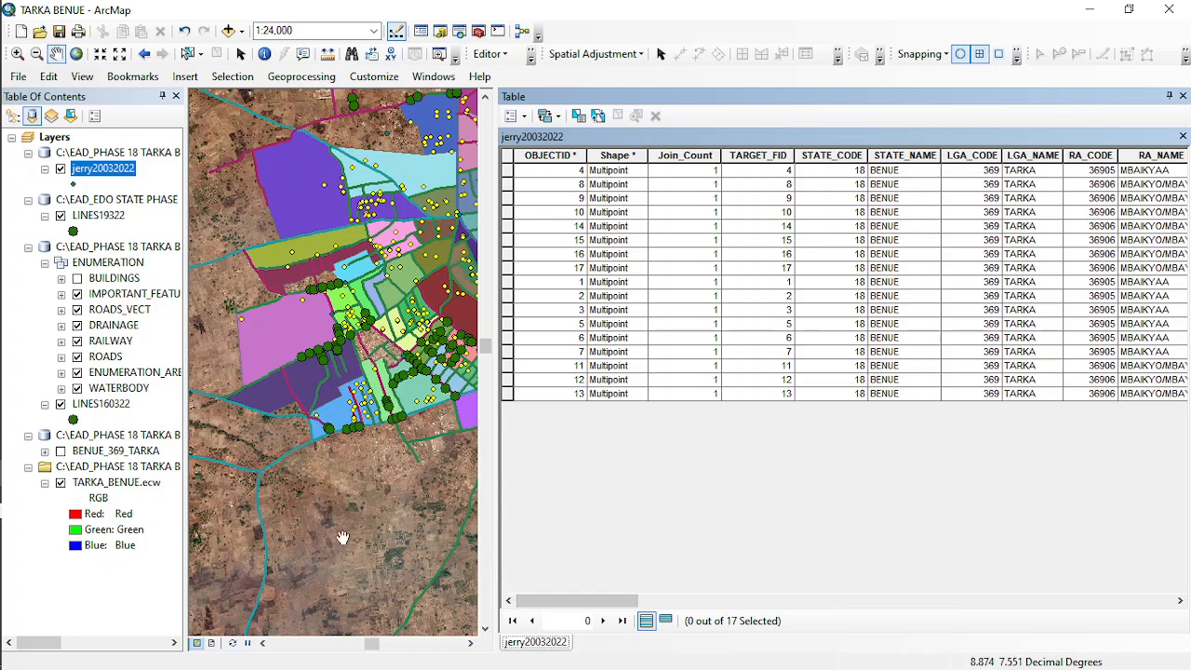
mouse_move(5, 296)
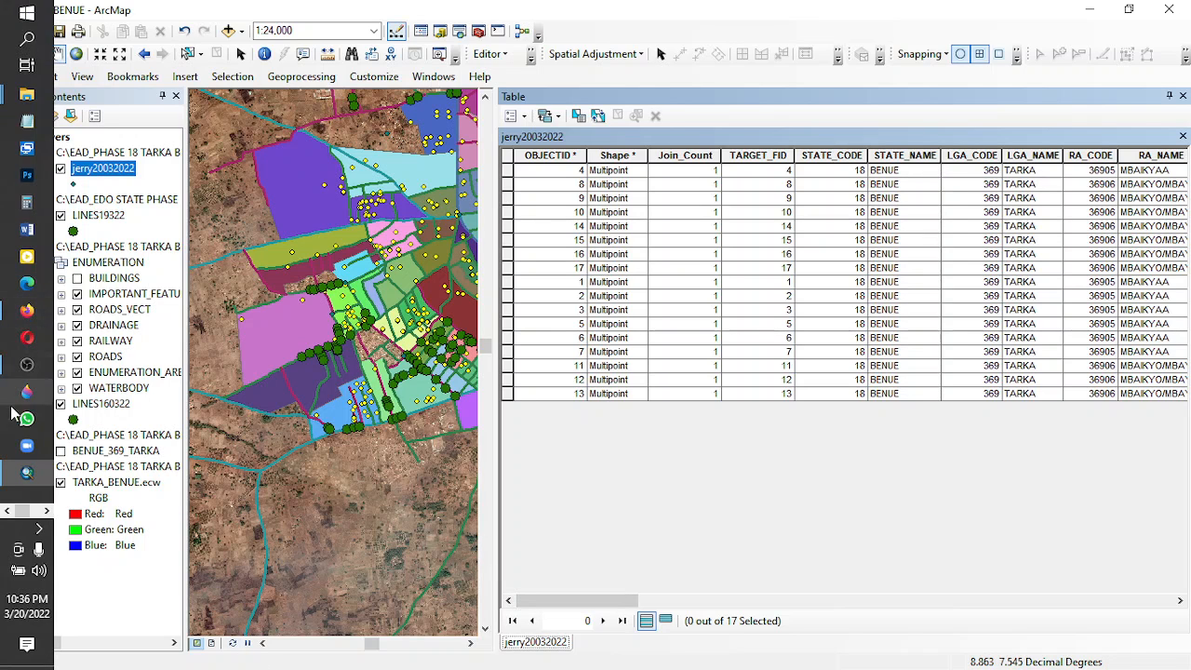
mouse_move(27, 367)
click(153, 382)
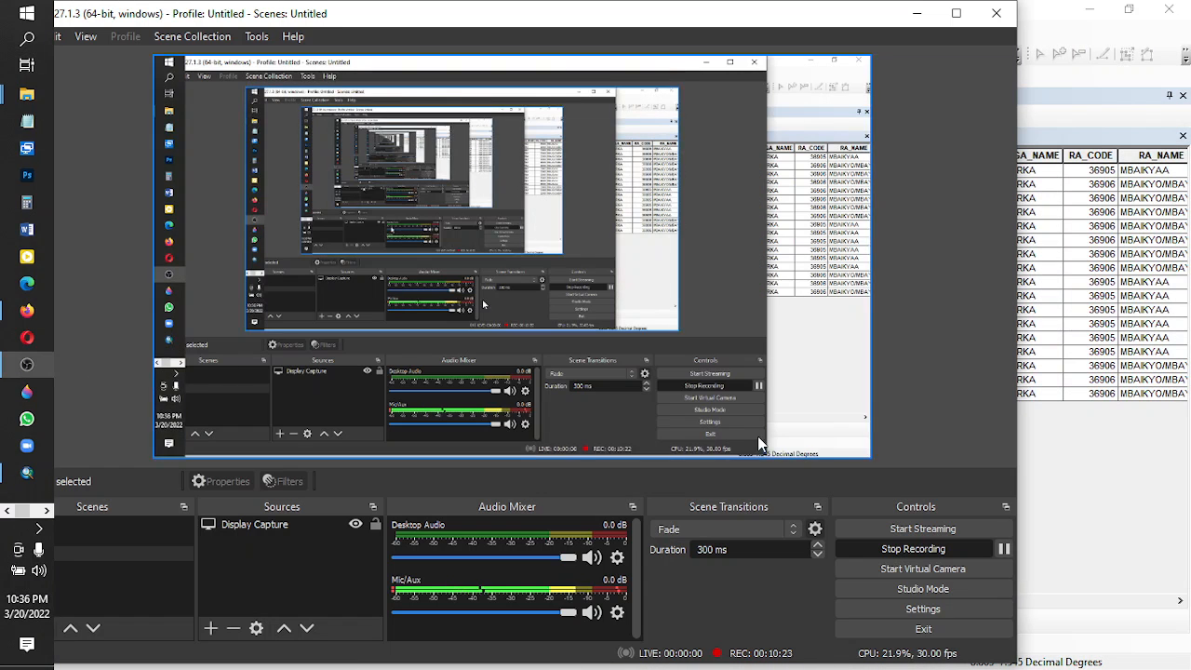